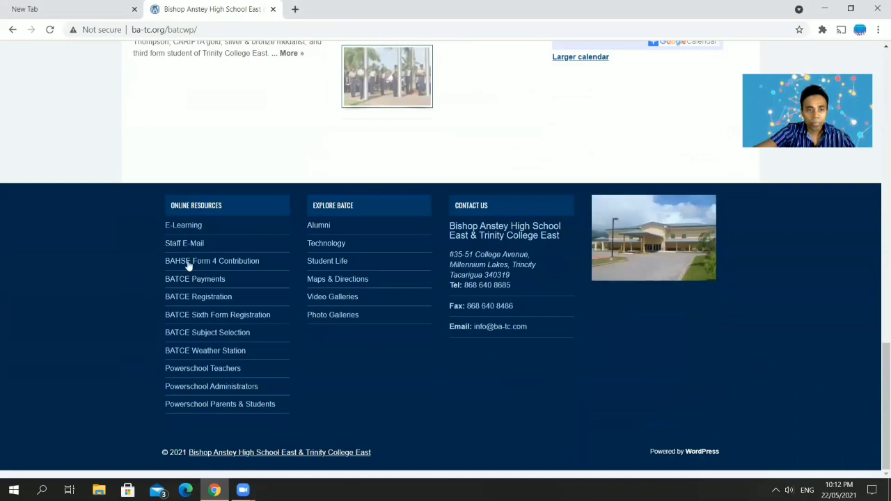
# Open BATCE Subject Selection's Register form, leaving First Name and the other fields empty
pyautogui.click(209, 333)
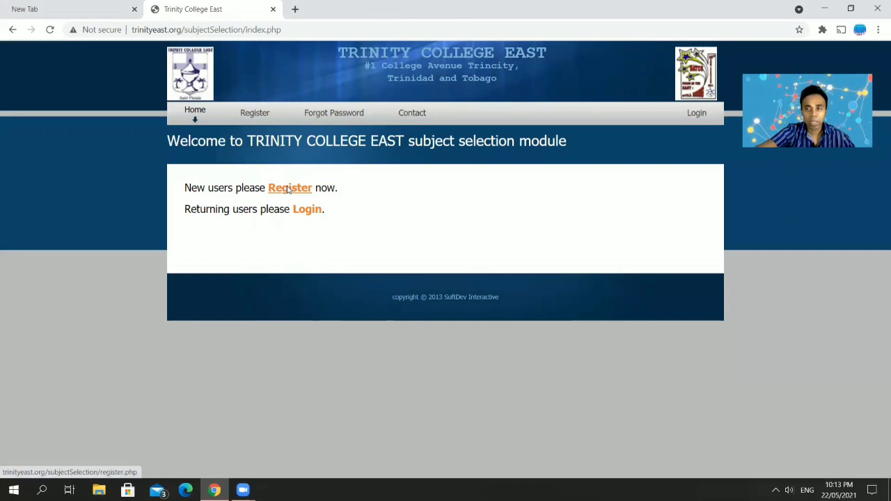
pyautogui.click(291, 188)
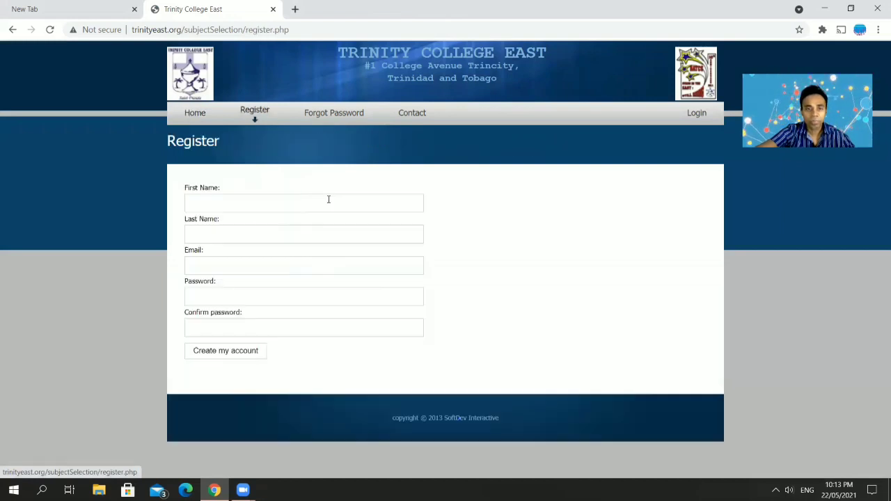
pyautogui.click(246, 202)
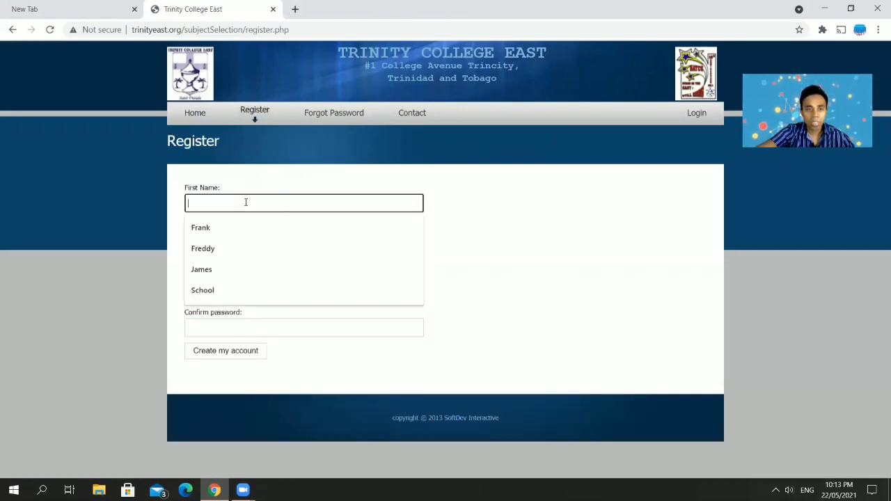
pyautogui.click(476, 175)
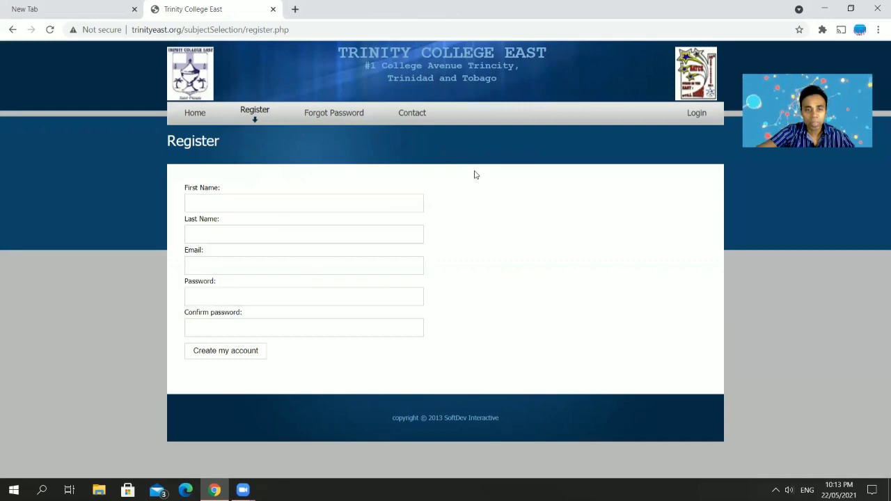
pyautogui.click(207, 202)
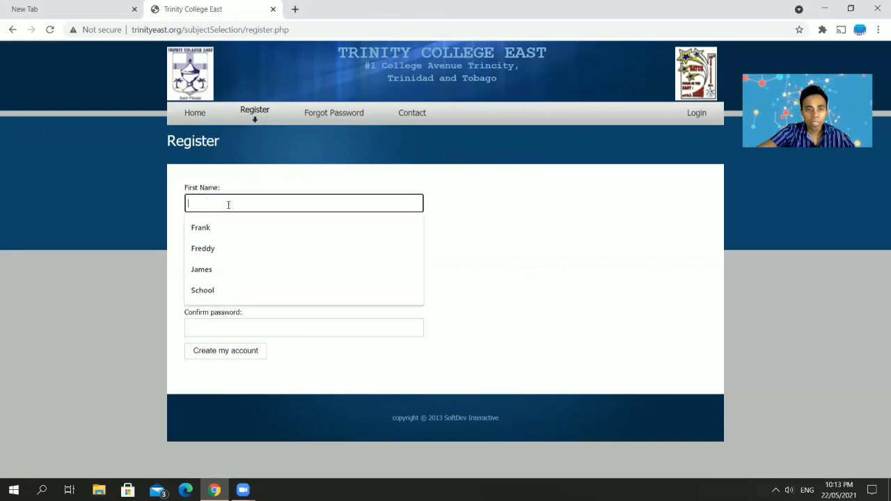
pyautogui.click(442, 167)
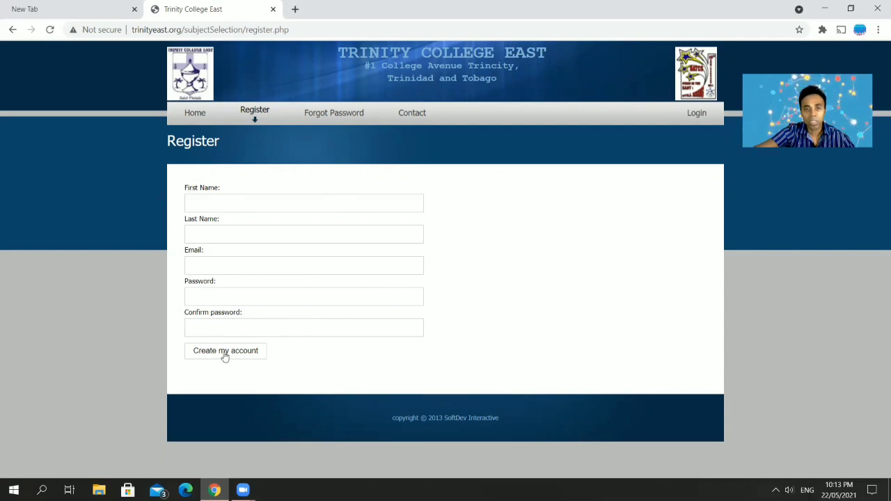
# Sign in with the saved parent account e-mail and the account password
pyautogui.click(697, 115)
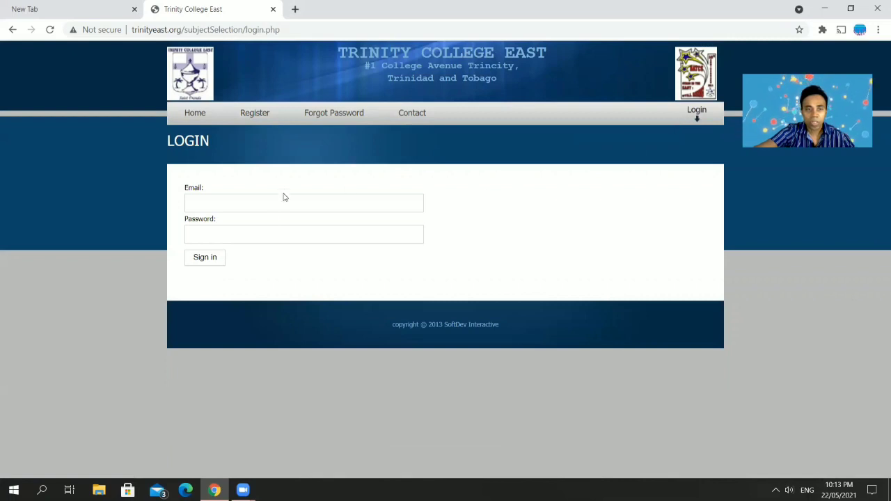
pyautogui.click(259, 205)
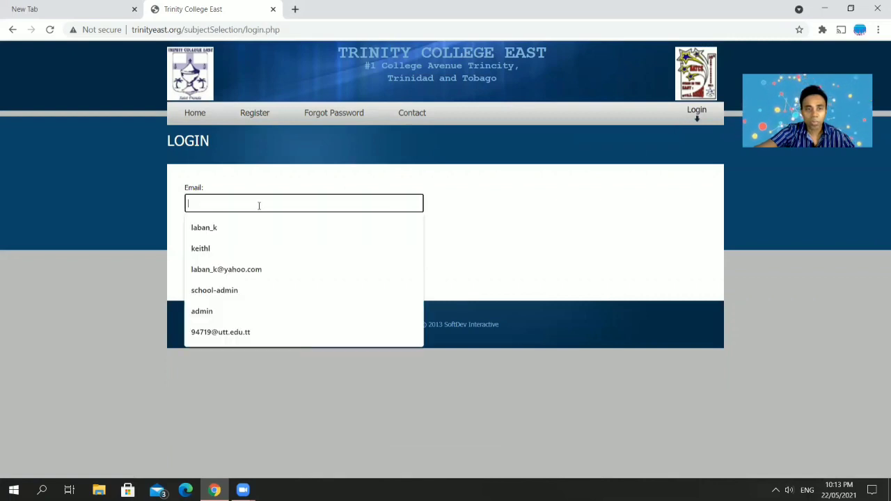
pyautogui.click(256, 269)
pyautogui.click(271, 234)
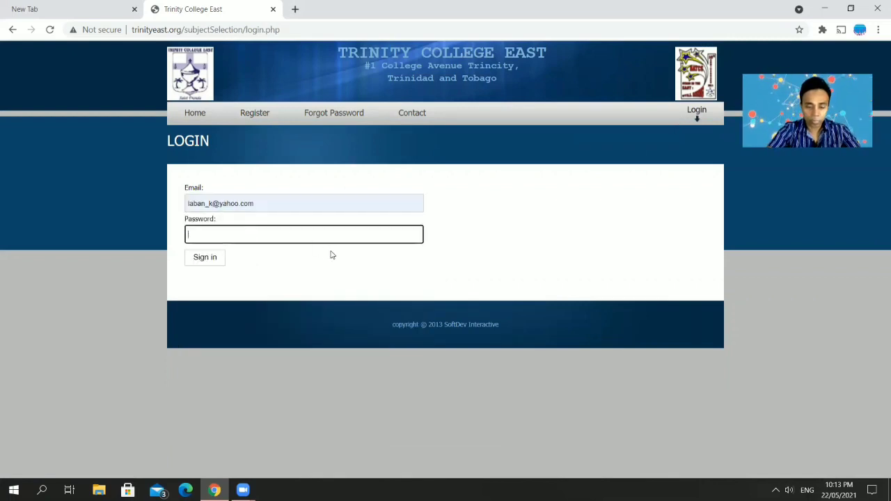
pyautogui.write('••••••••••')
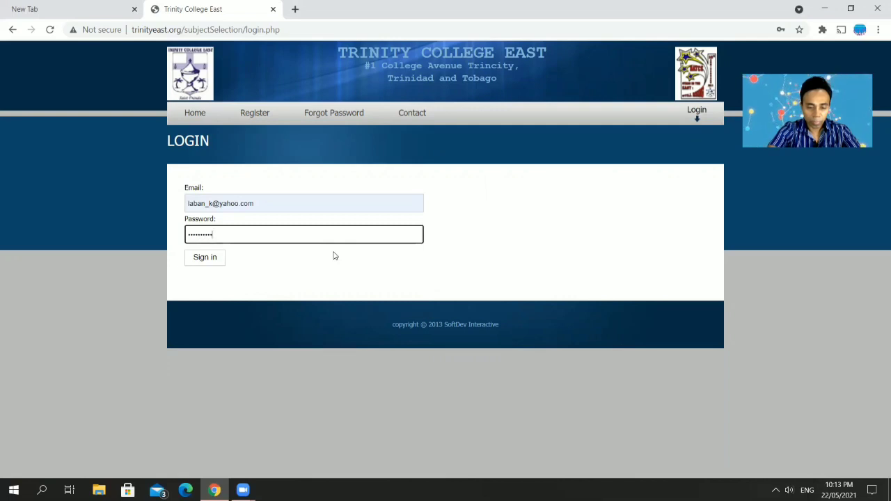
pyautogui.write('••')
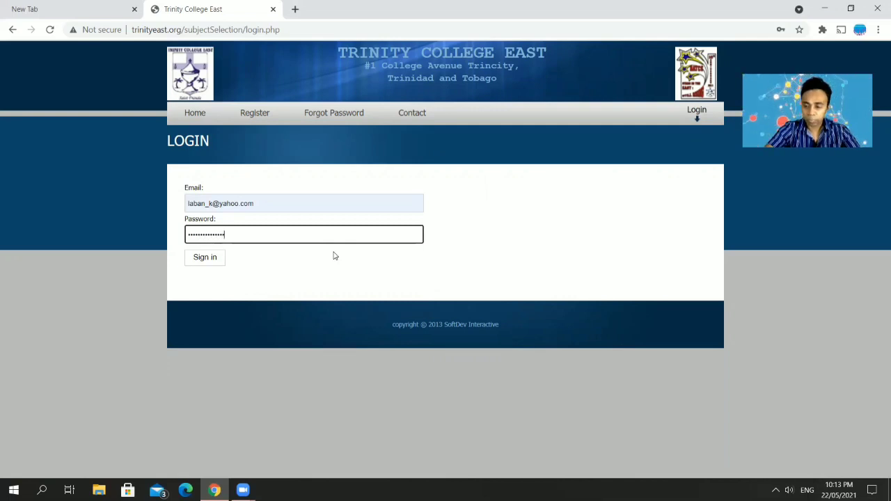
pyautogui.press('Return')
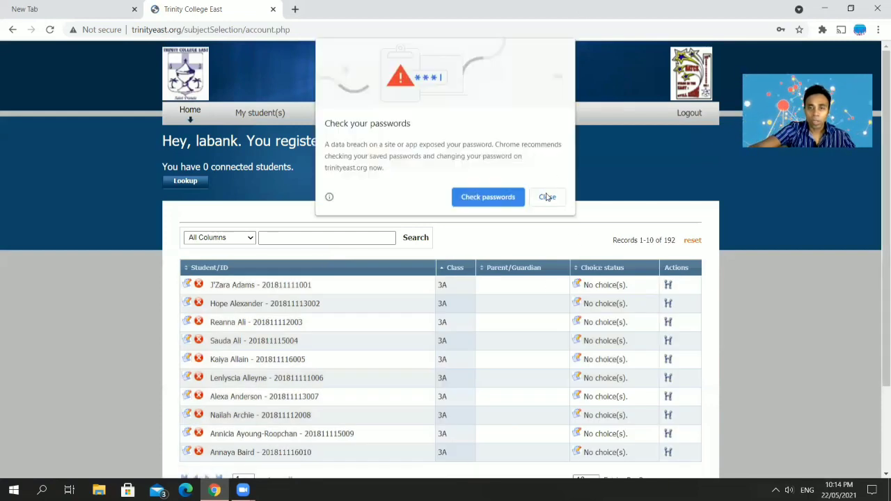
# Dismiss the browser's password breach warning and review the home page's 192 students, 0 connected
pyautogui.click(548, 197)
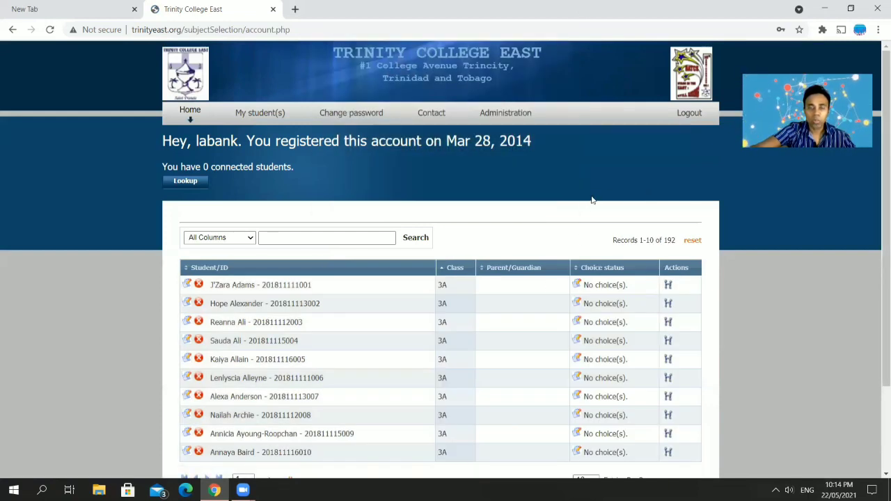
pyautogui.scroll(-3, 607, 209)
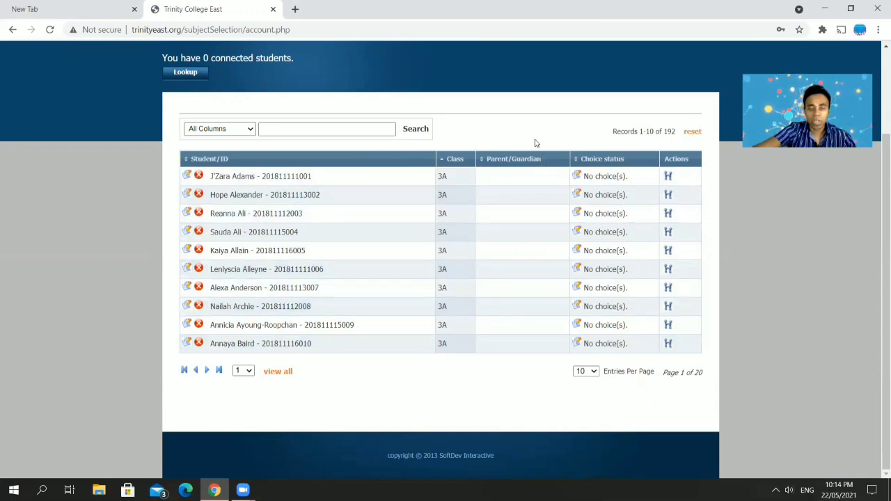
pyautogui.scroll(1, 519, 179)
pyautogui.scroll(1, 513, 181)
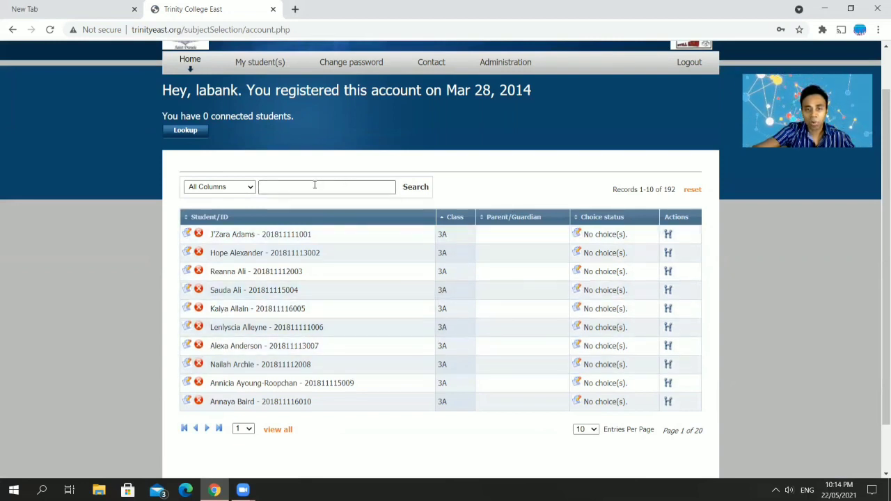
# Search the student list for 'test' to show only Test1 Test1 and Test2 Test2
pyautogui.click(274, 188)
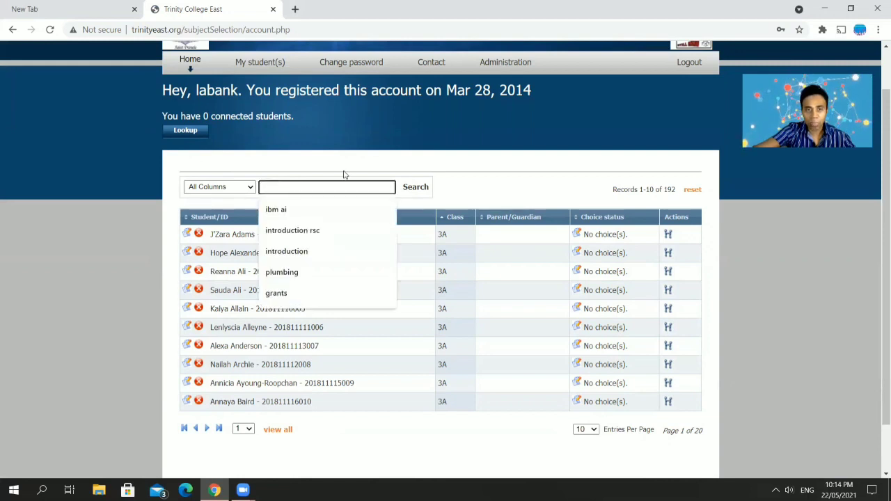
pyautogui.click(527, 162)
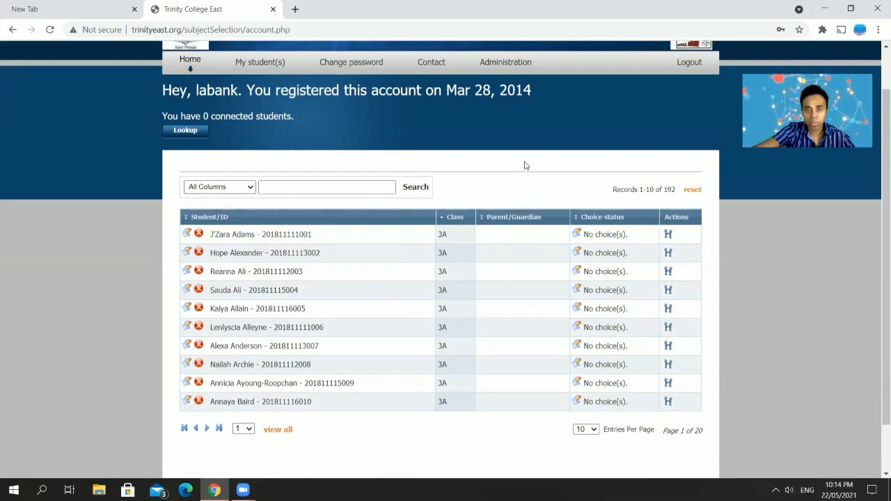
pyautogui.click(301, 186)
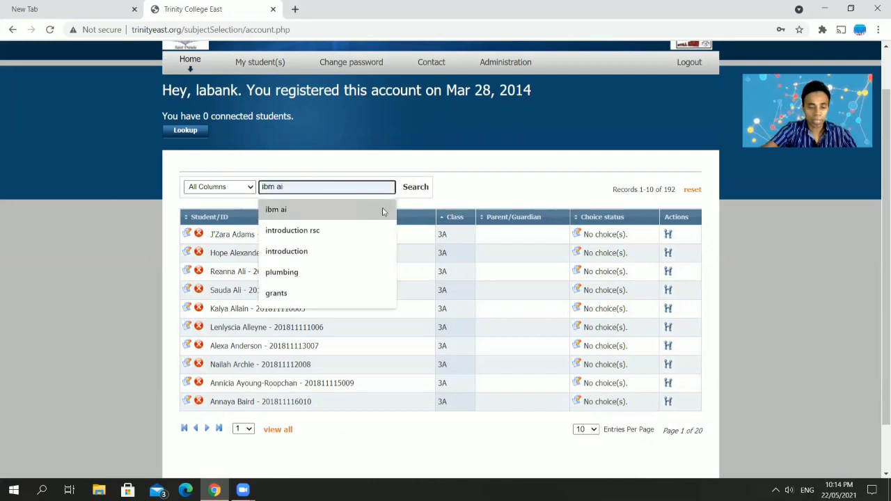
pyautogui.write('test')
pyautogui.press('Return')
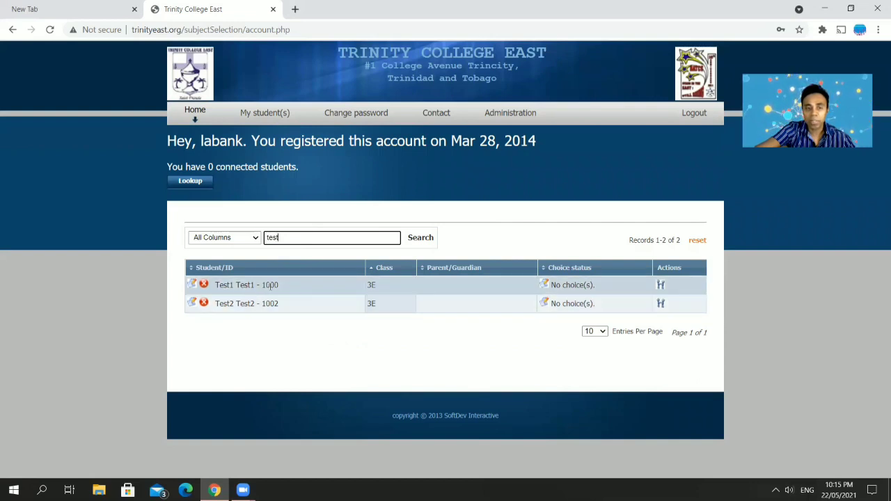
# Connect Test1 to the parent account, then search 'test' from Home to confirm the link
pyautogui.click(661, 288)
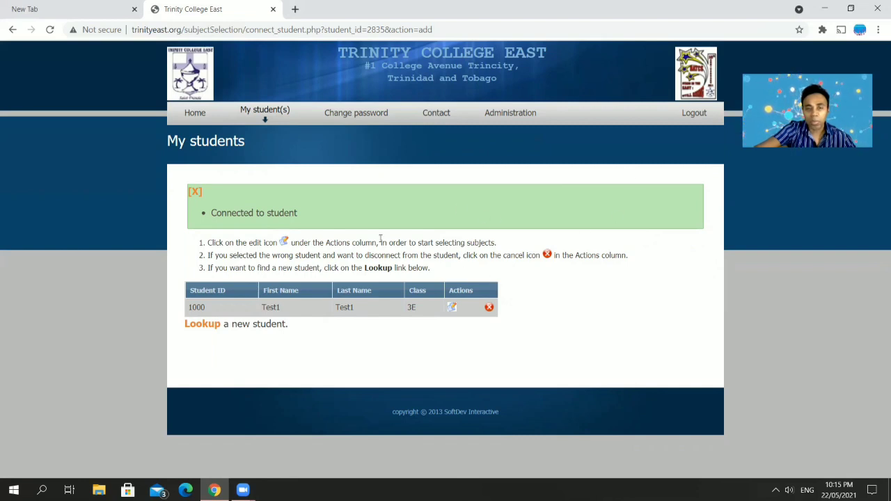
pyautogui.click(193, 114)
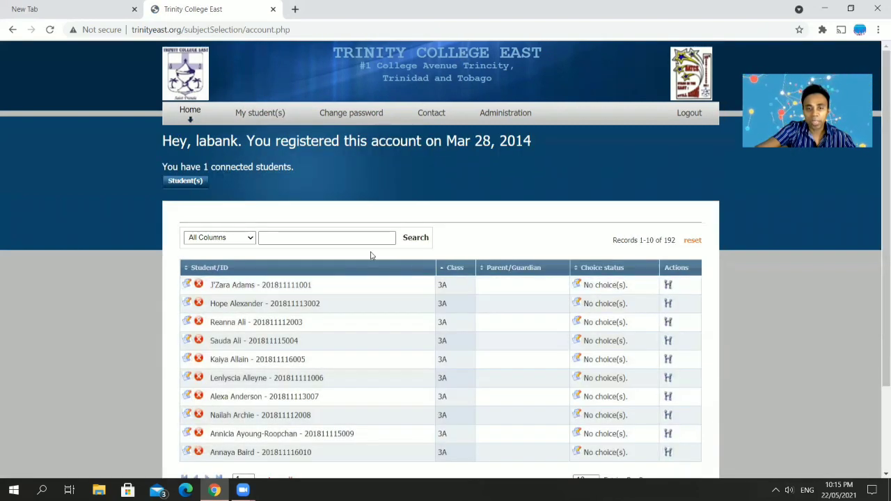
pyautogui.click(317, 235)
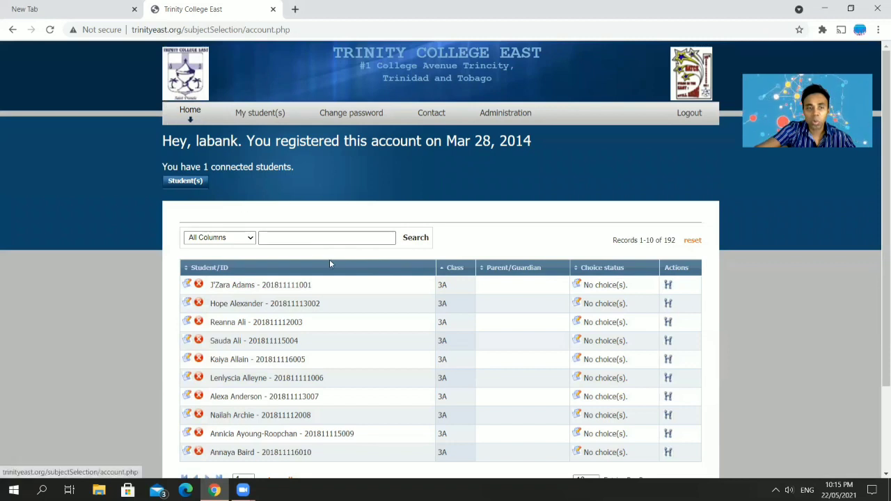
pyautogui.click(306, 237)
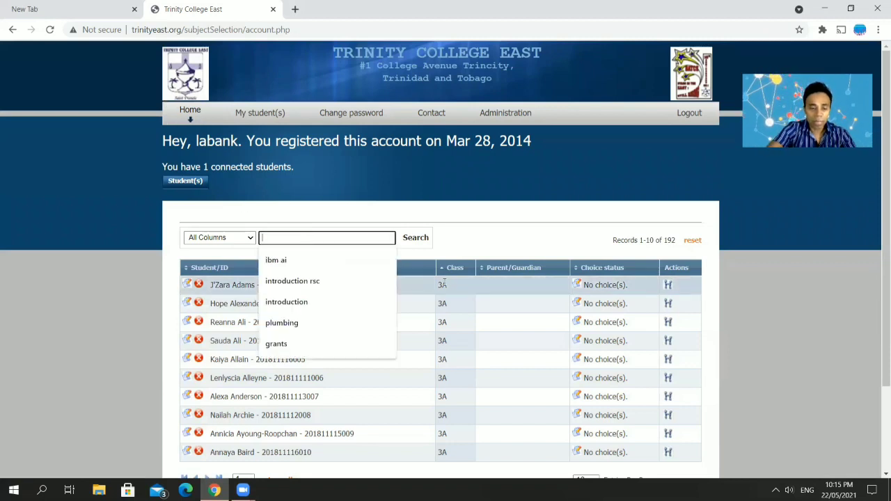
pyautogui.write('tes')
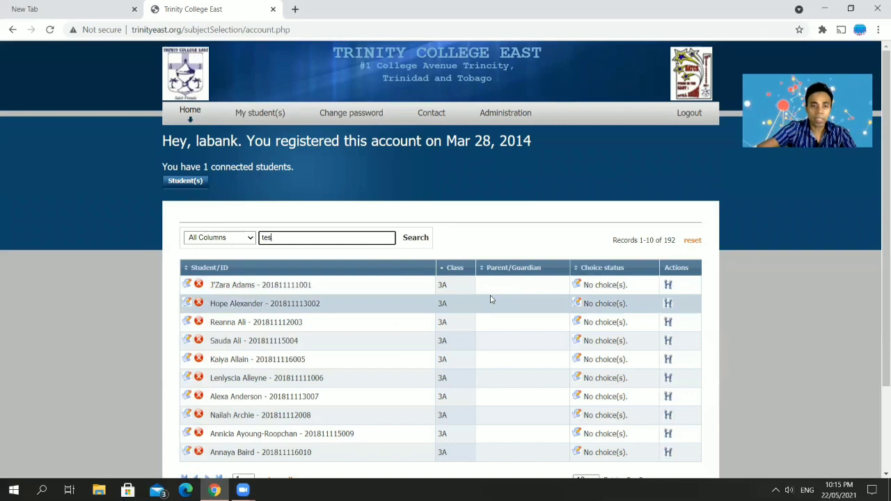
pyautogui.write('t')
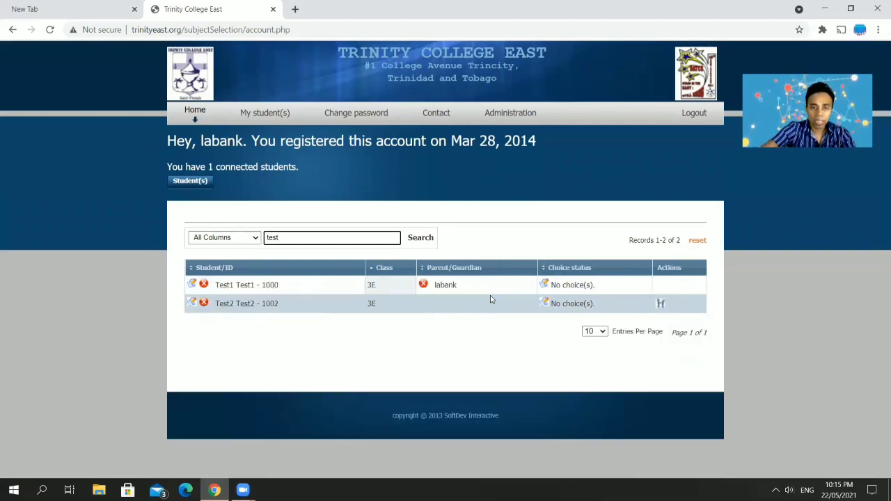
pyautogui.click(498, 223)
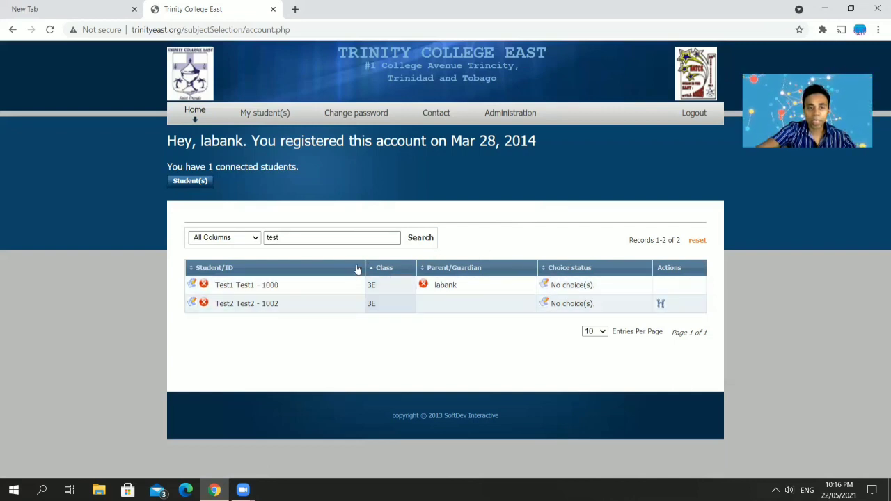
# Go to My students and open Test1 Test1's (class 3E) subject choices for editing
pyautogui.click(201, 182)
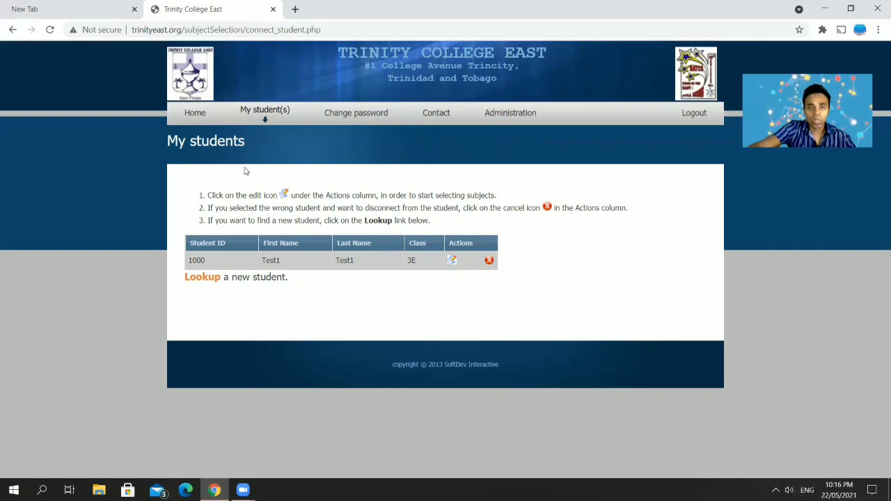
pyautogui.click(196, 114)
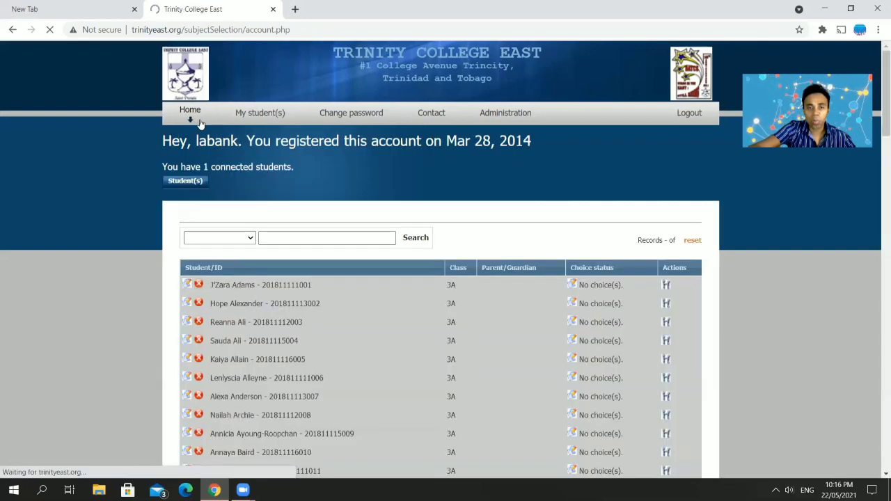
pyautogui.click(260, 111)
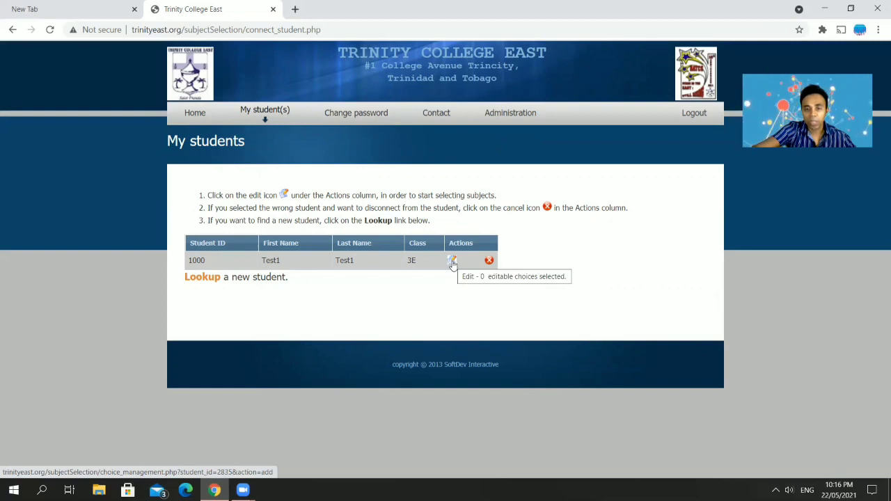
pyautogui.click(452, 262)
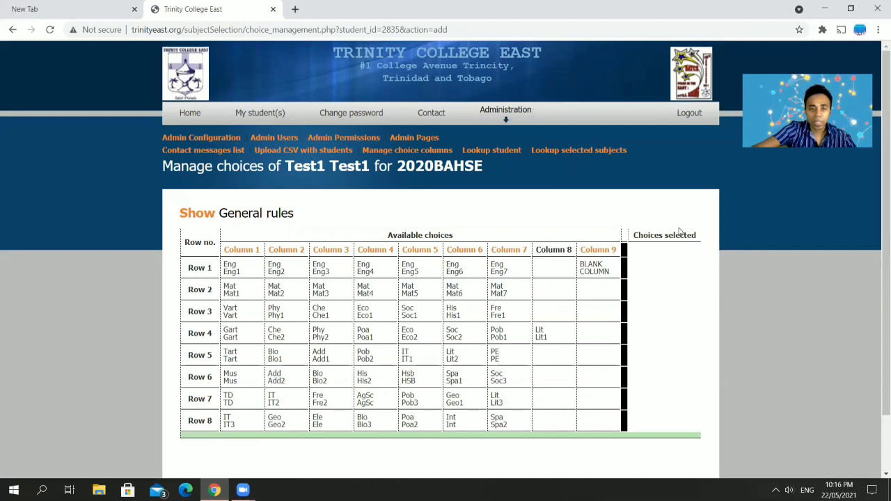
# Add Column 2 (Phy1, Che2, Bio1, Add2, IT2, Geo2) as Test1's Choice 1
pyautogui.scroll(-1, 343, 259)
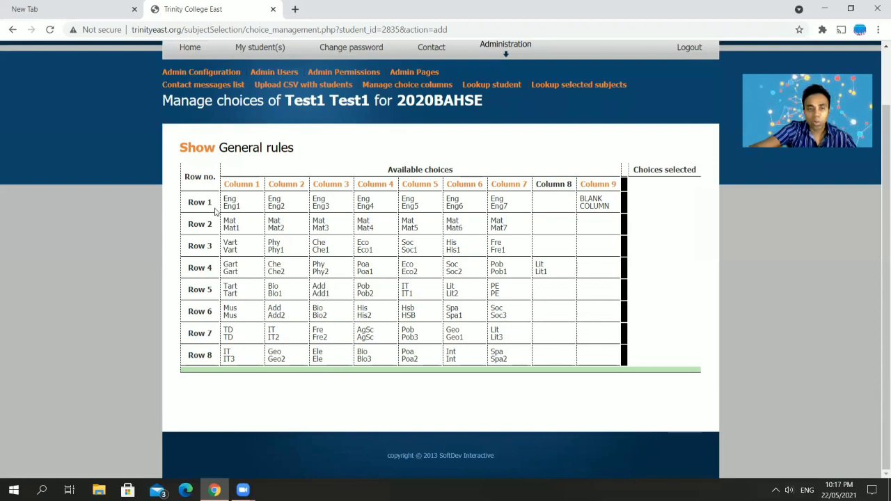
pyautogui.moveTo(218, 201); pyautogui.dragTo(531, 229)
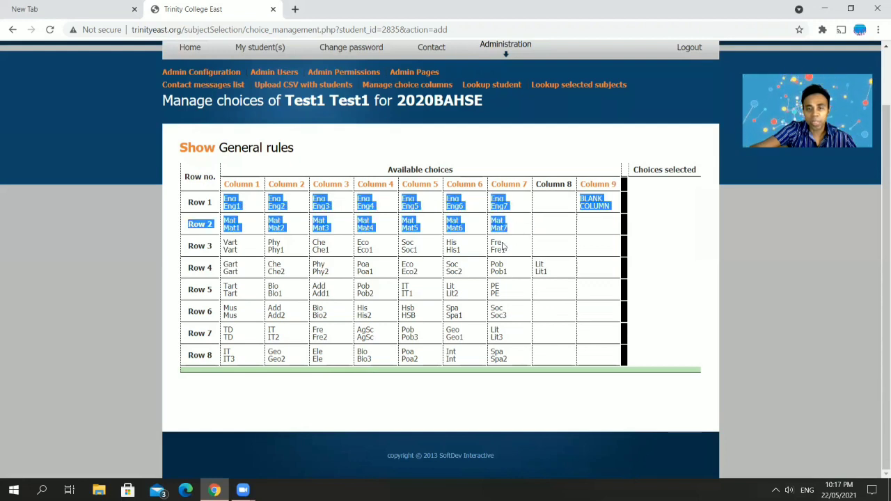
pyautogui.click(468, 266)
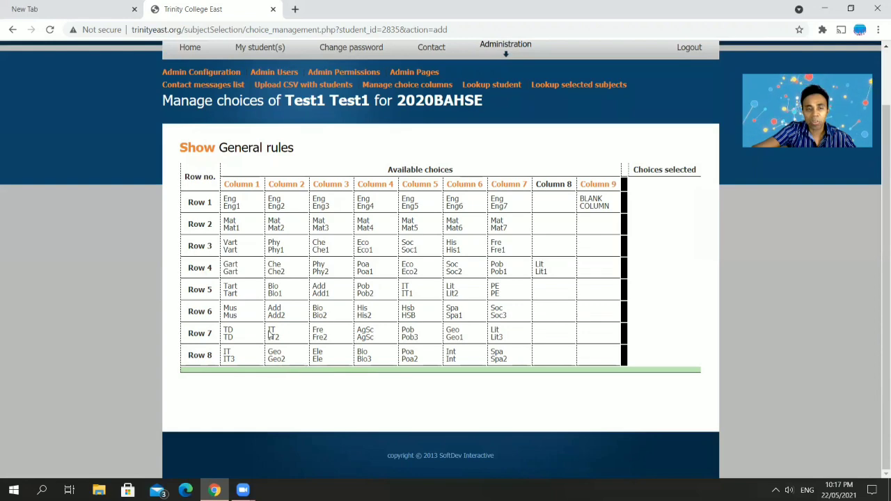
pyautogui.click(286, 188)
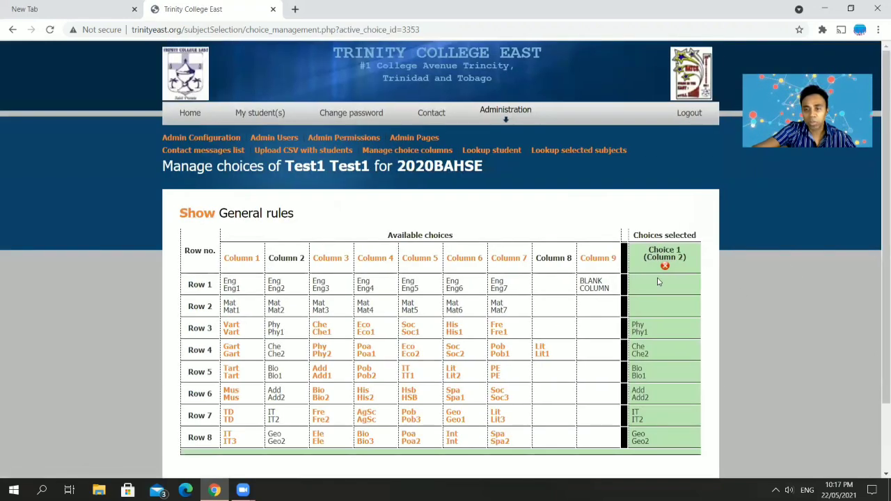
pyautogui.scroll(-2, 660, 278)
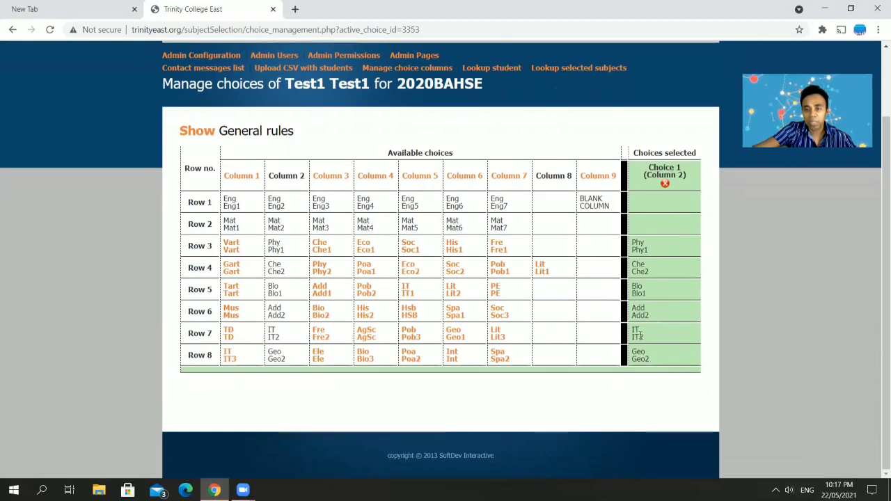
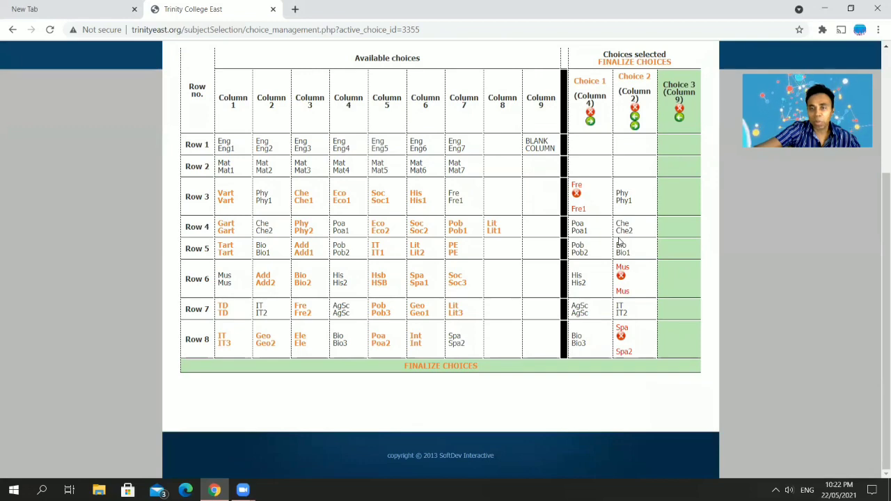
pyautogui.scroll(3, 619, 240)
pyautogui.scroll(1, 620, 243)
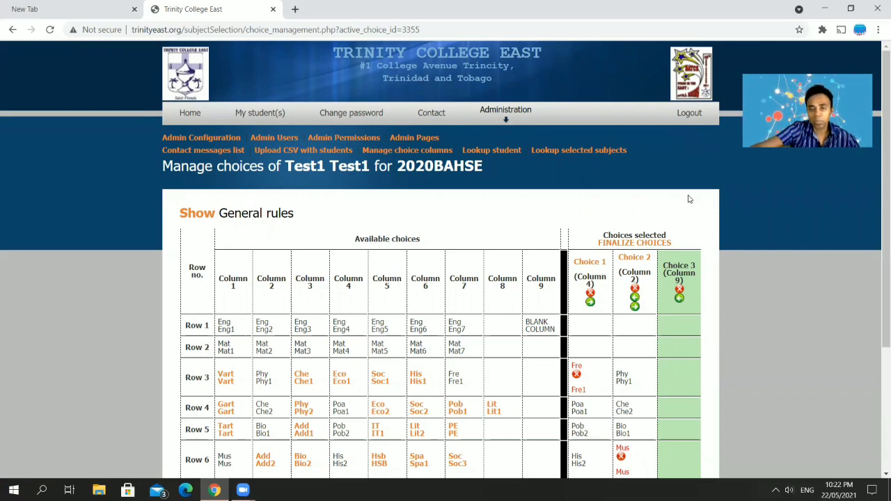
pyautogui.scroll(-2, 688, 195)
pyautogui.scroll(2, 696, 194)
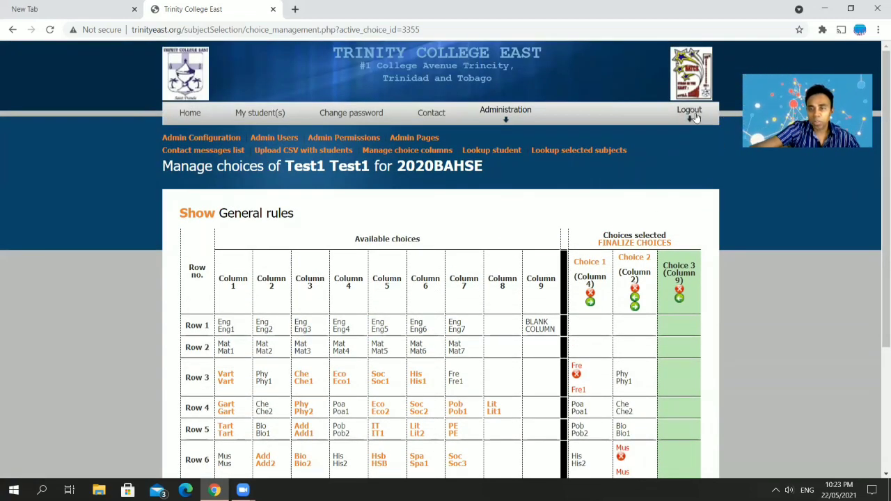
pyautogui.scroll(-3, 631, 272)
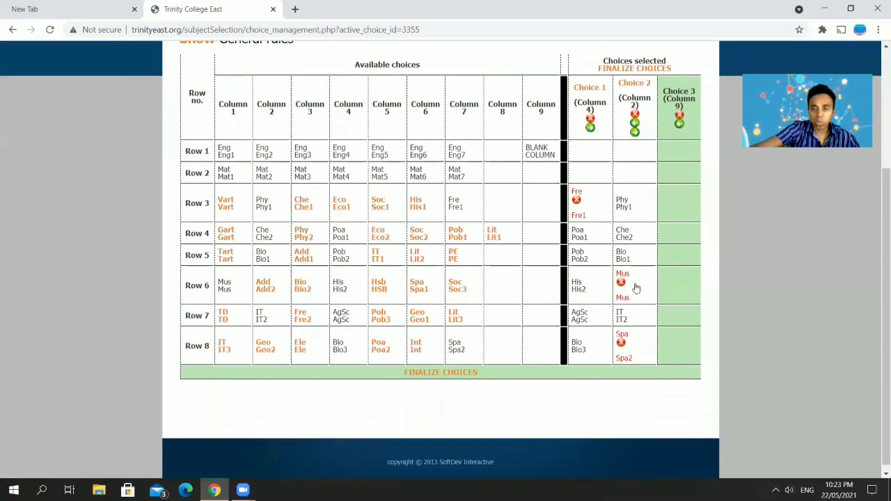
pyautogui.scroll(3, 644, 327)
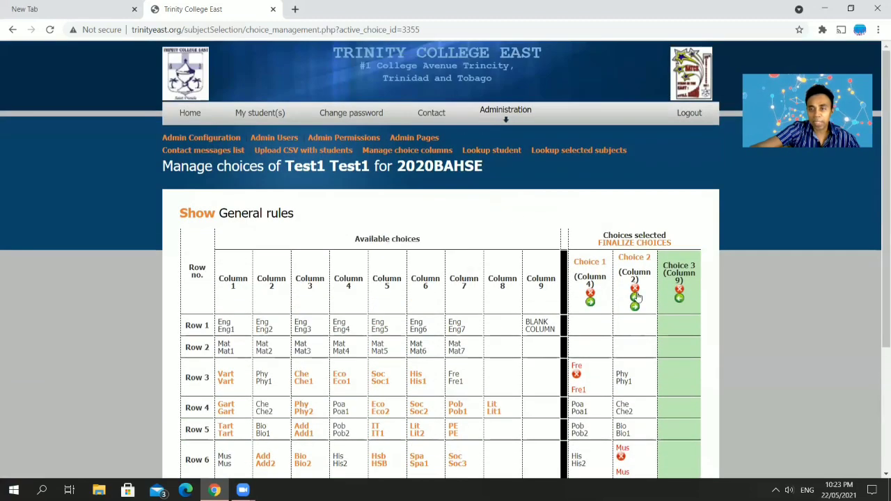
pyautogui.scroll(-3, 557, 194)
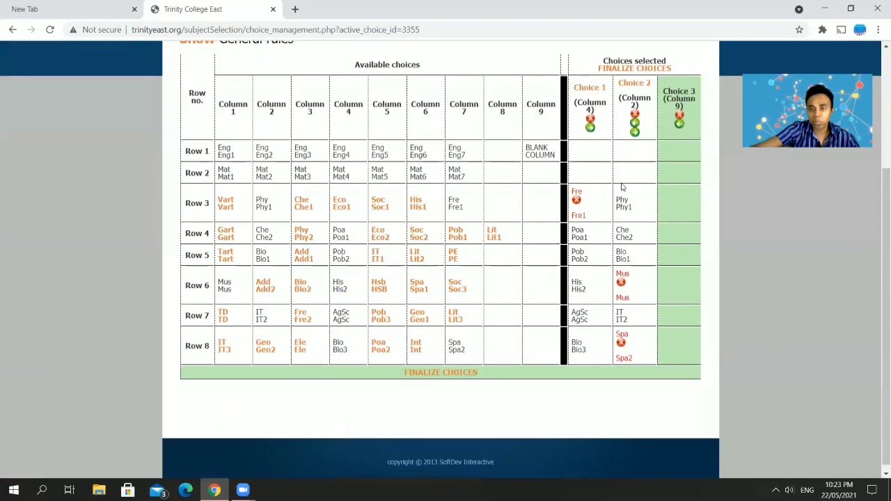
pyautogui.scroll(3, 622, 187)
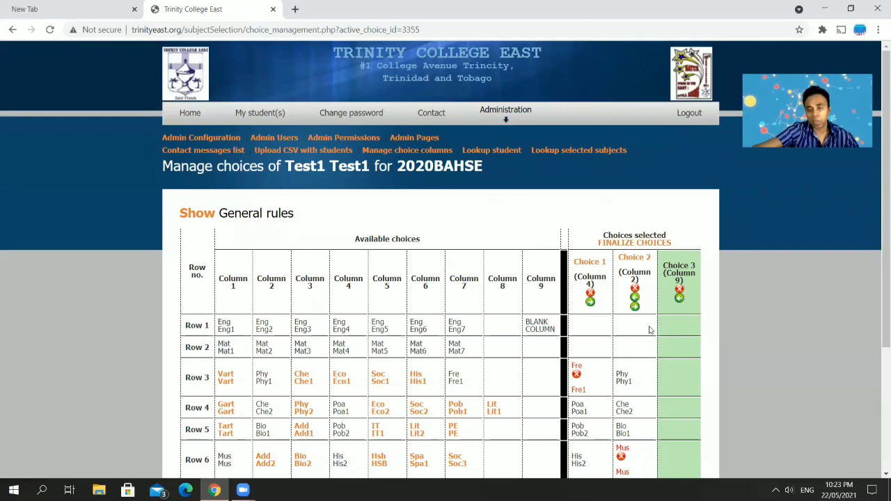
pyautogui.scroll(-1, 615, 351)
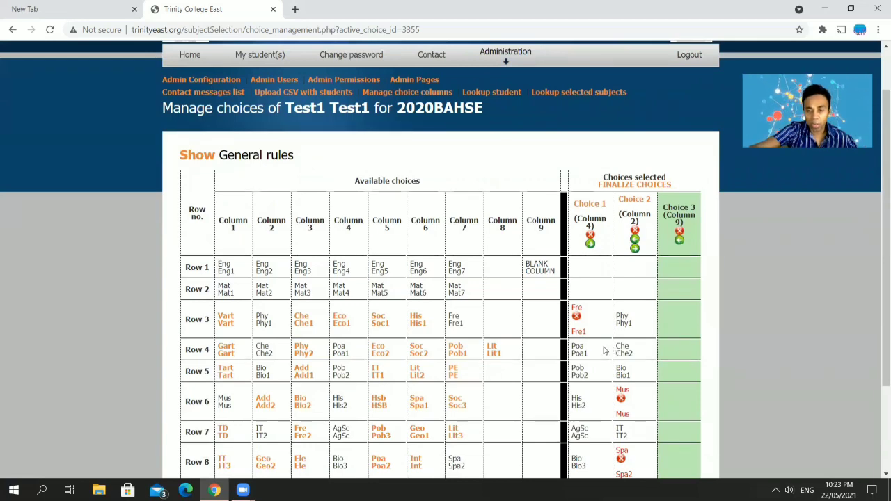
pyautogui.scroll(1, 603, 350)
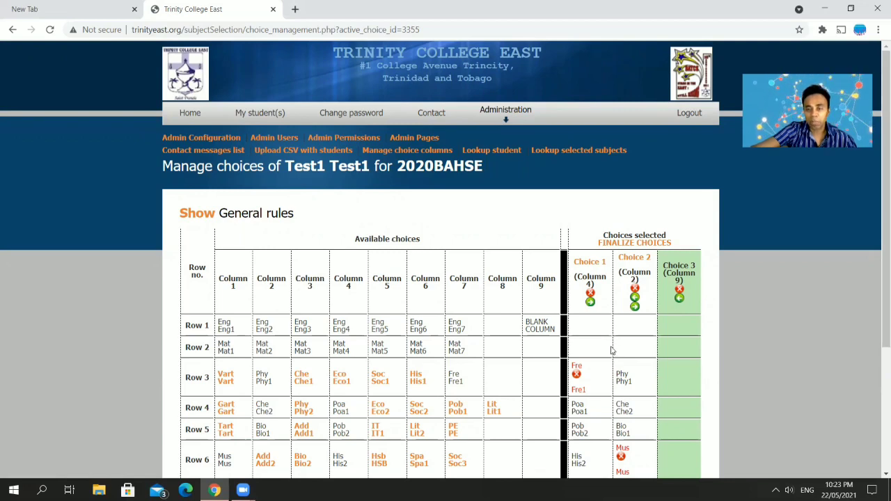
pyautogui.scroll(-2, 613, 351)
pyautogui.scroll(2, 613, 350)
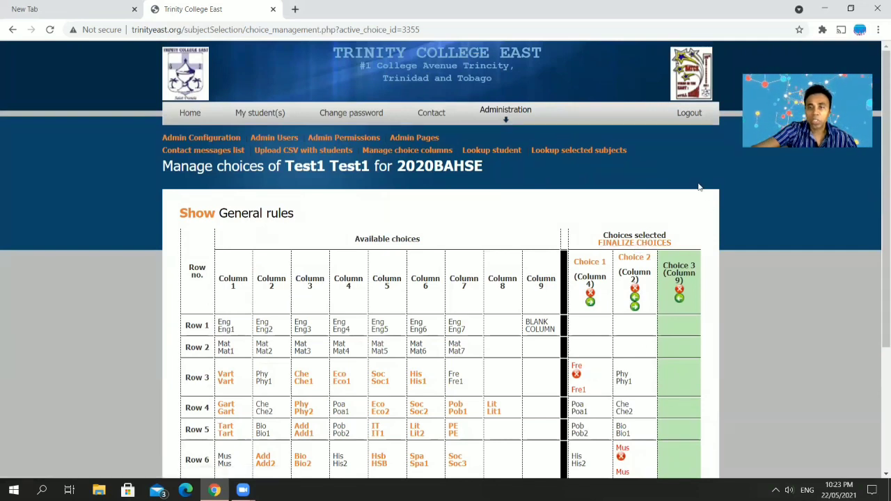
# Log out of the admin account and sign back in with the saved e-mail and account password
pyautogui.click(688, 113)
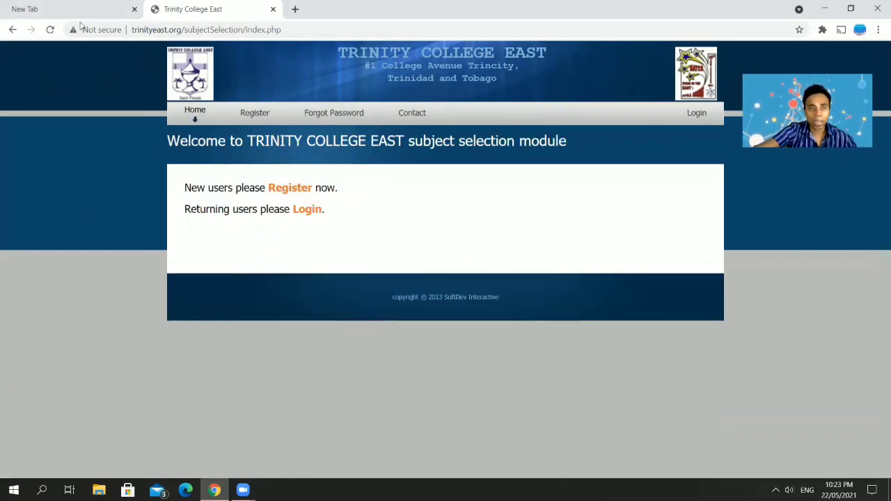
pyautogui.click(307, 209)
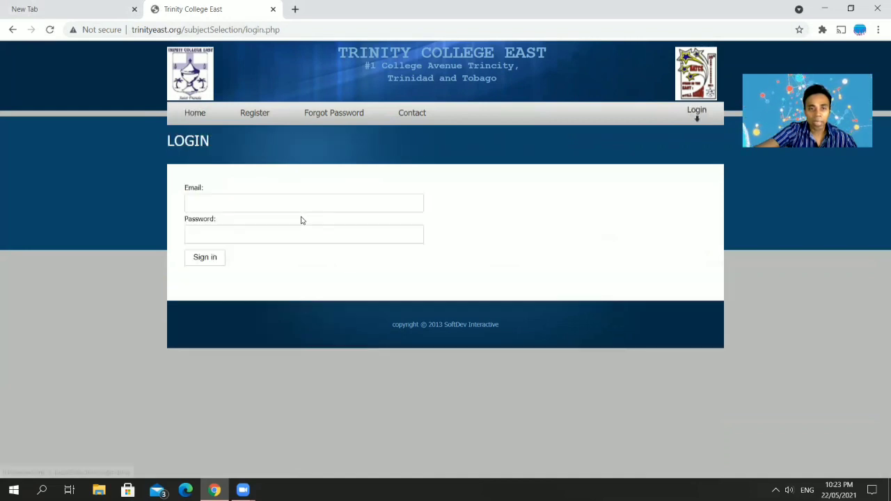
pyautogui.click(285, 200)
pyautogui.click(245, 269)
pyautogui.click(240, 235)
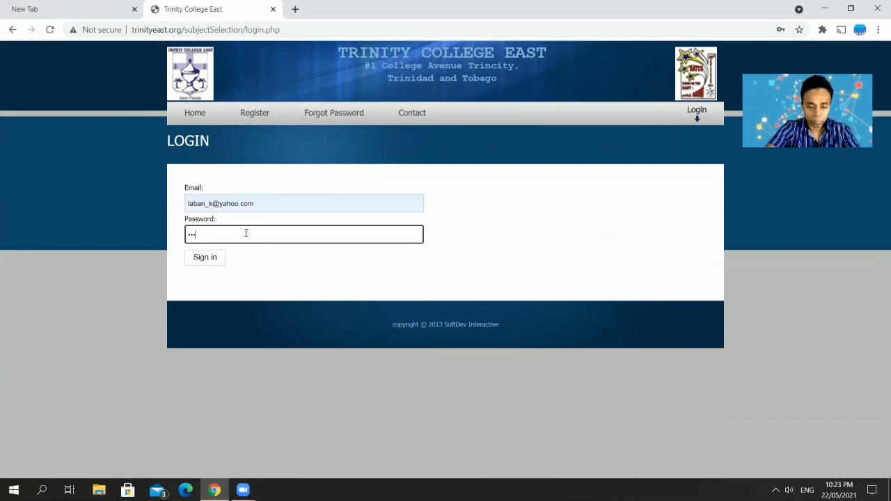
pyautogui.write('••••••••••••••')
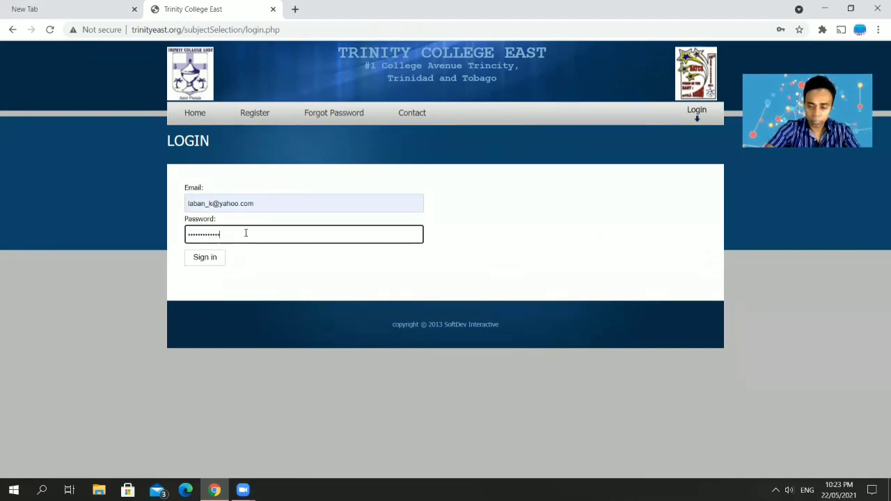
pyautogui.write('•')
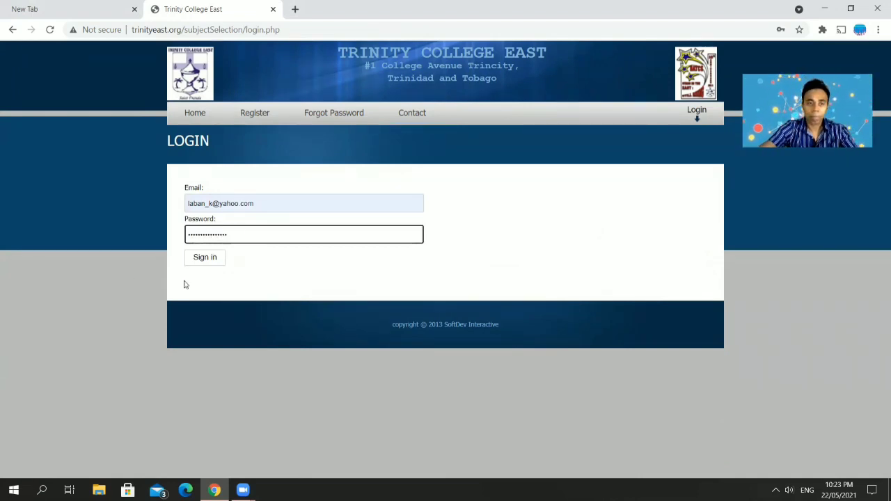
pyautogui.click(215, 259)
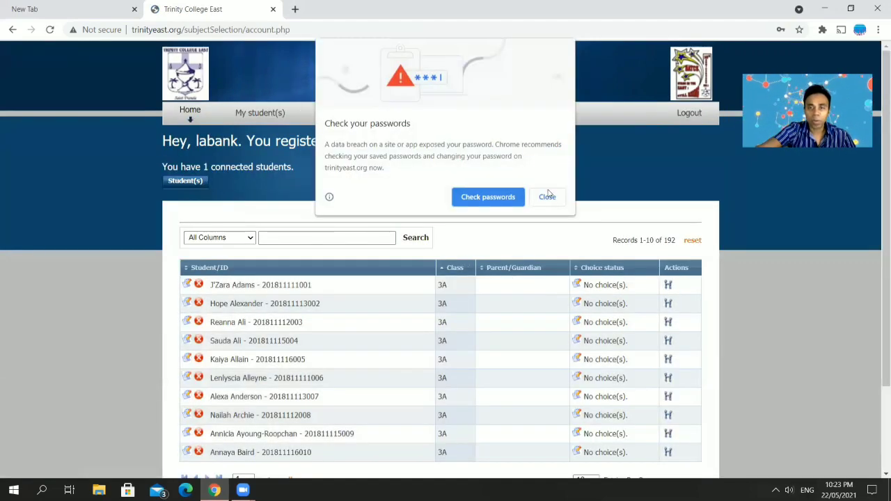
# Dismiss the password warning and open Test1 Test1's choices for editing from My student(s)
pyautogui.click(550, 194)
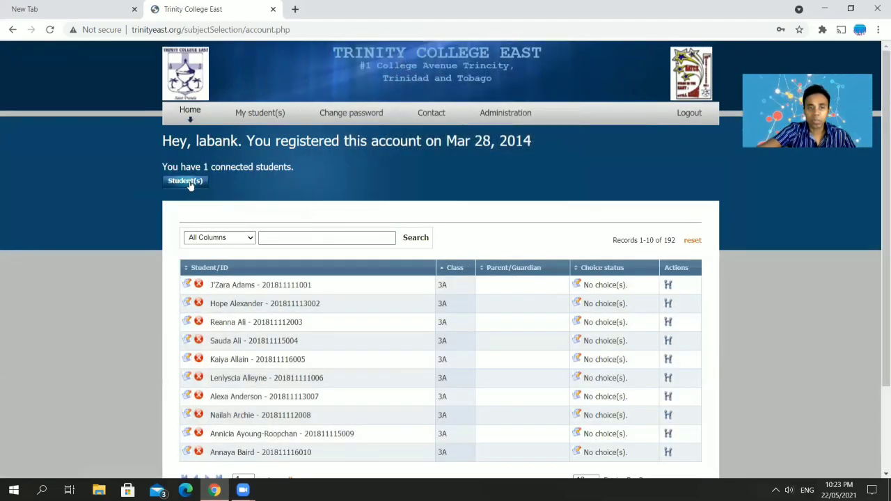
pyautogui.click(261, 115)
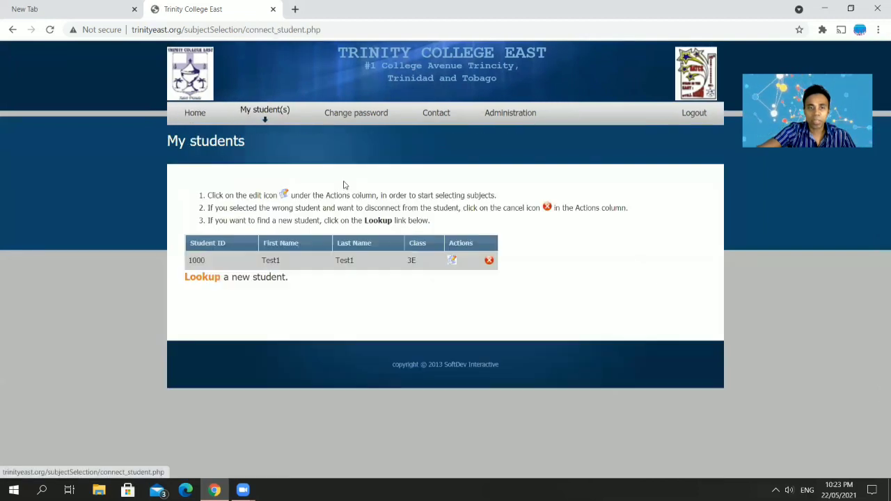
pyautogui.click(452, 261)
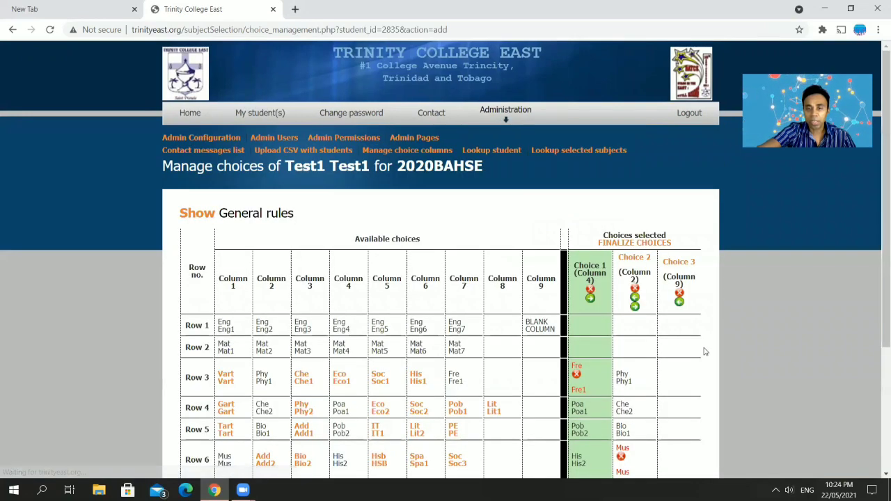
pyautogui.scroll(-3, 706, 348)
pyautogui.scroll(3, 622, 272)
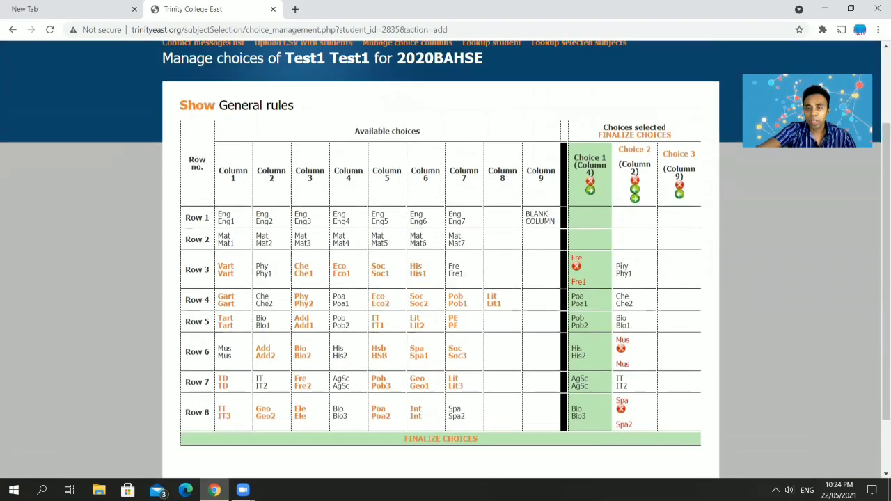
pyautogui.scroll(-2, 545, 254)
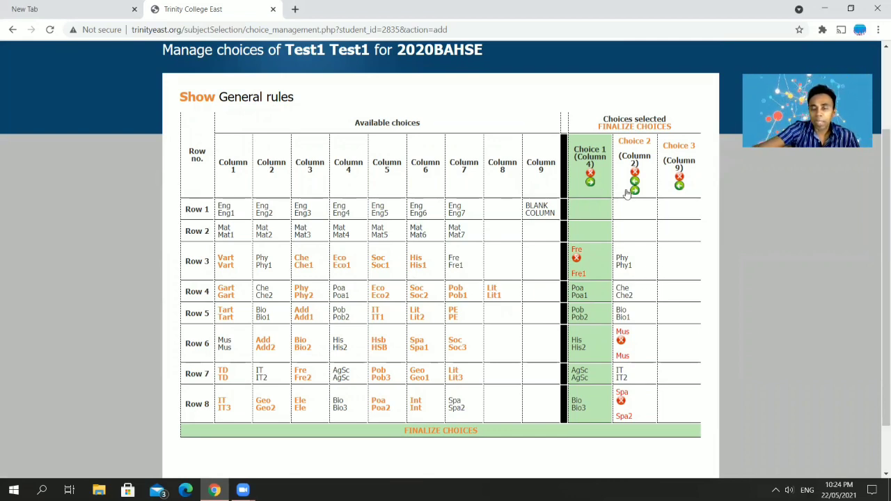
pyautogui.scroll(2, 622, 195)
pyautogui.scroll(-2, 620, 195)
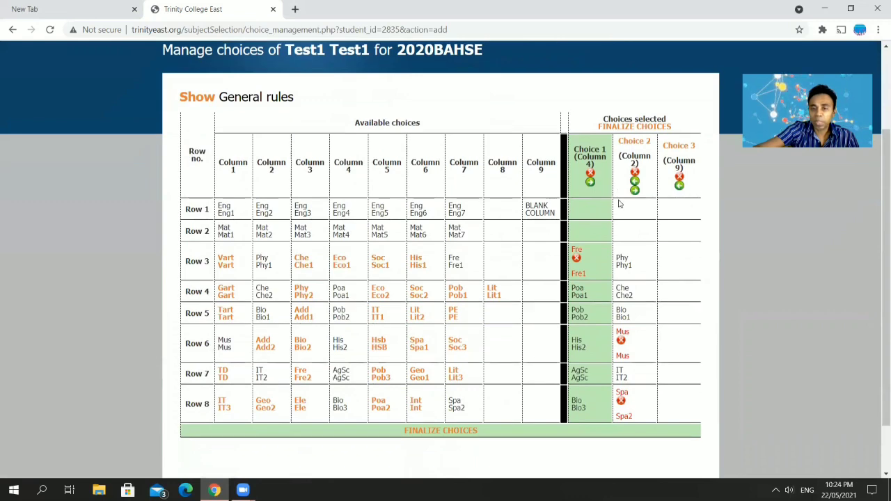
pyautogui.scroll(1, 603, 147)
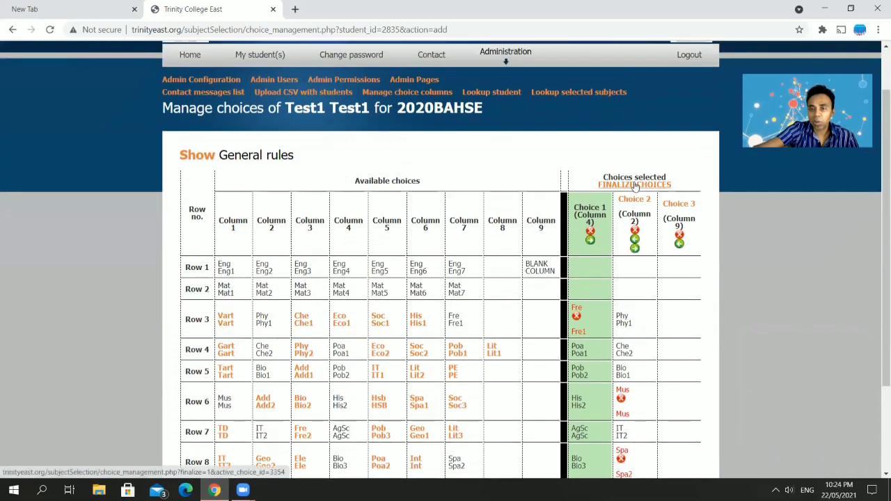
pyautogui.click(635, 186)
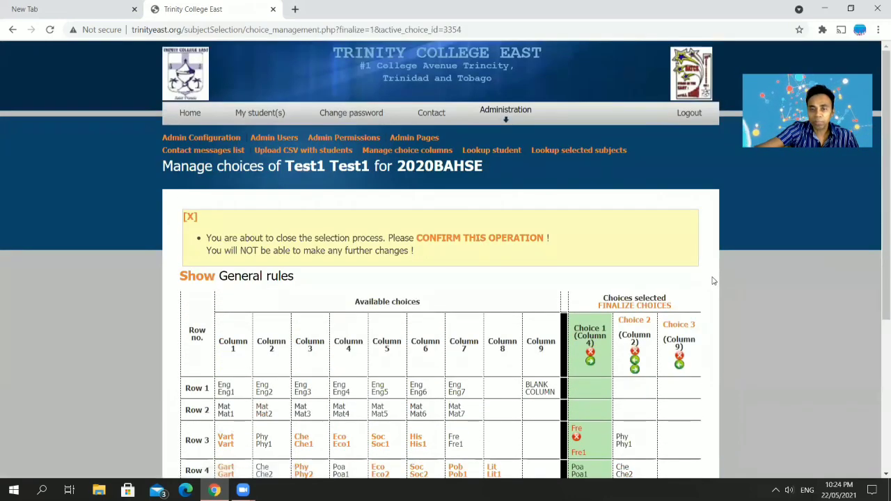
pyautogui.scroll(-2, 635, 258)
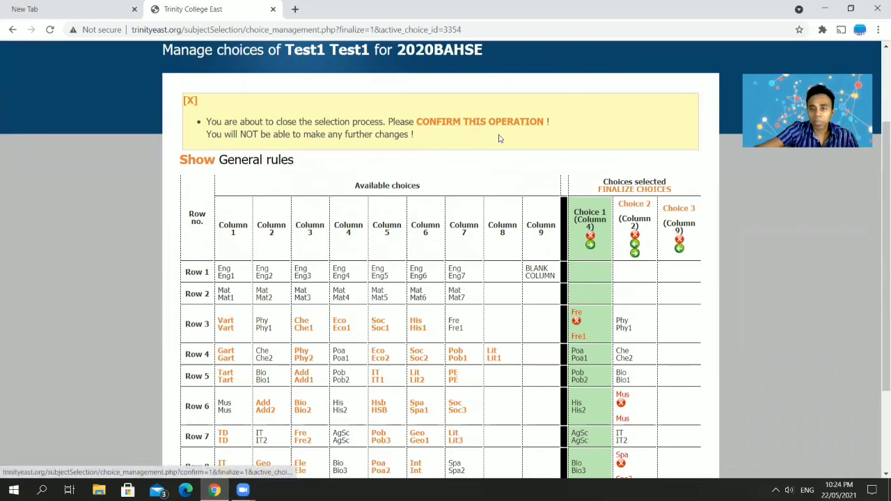
pyautogui.scroll(-3, 497, 139)
pyautogui.scroll(5, 499, 142)
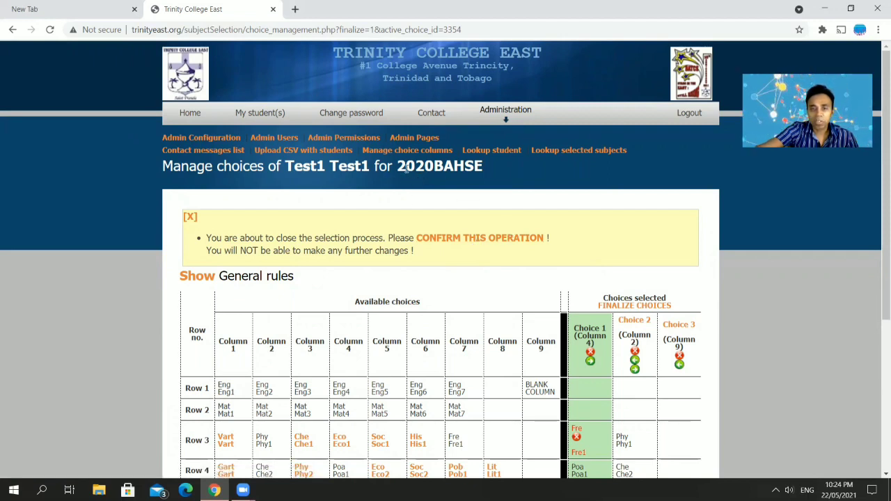
pyautogui.moveTo(398, 165); pyautogui.dragTo(438, 164)
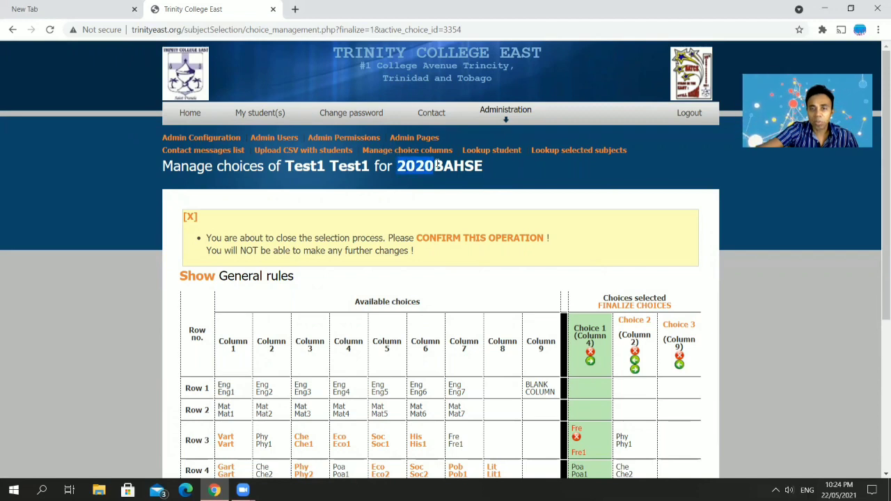
pyautogui.click(427, 166)
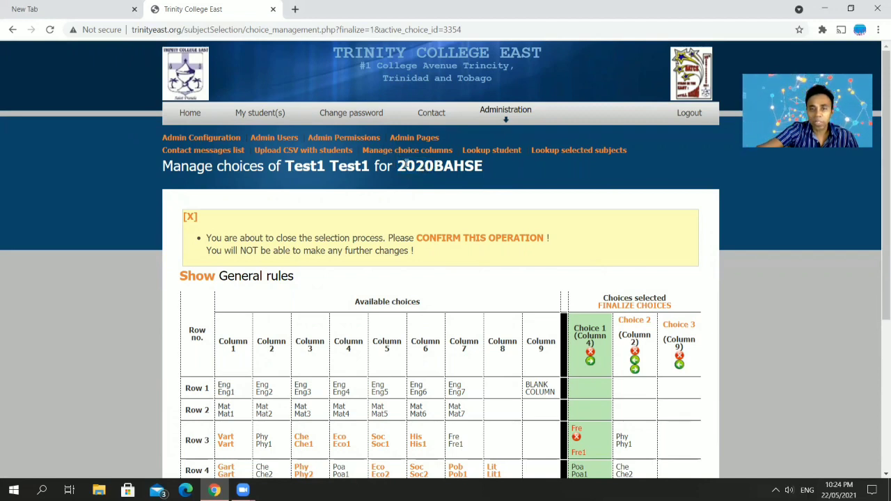
pyautogui.moveTo(398, 166); pyautogui.dragTo(473, 165)
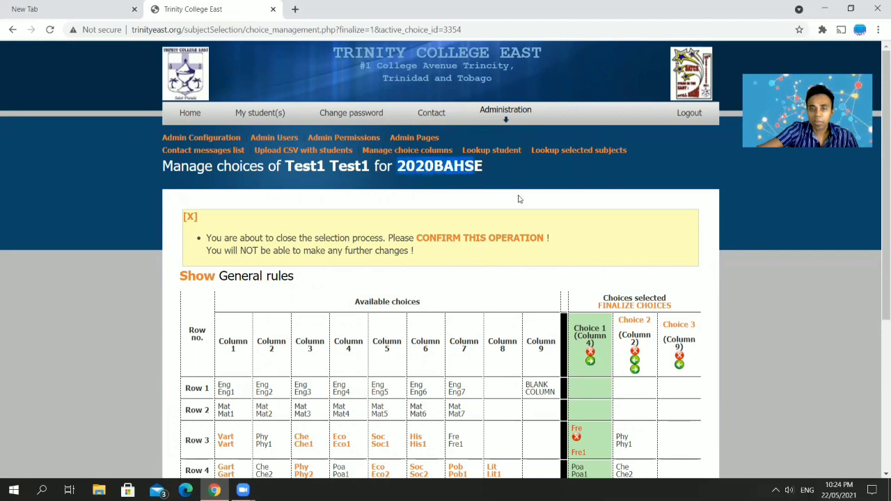
pyautogui.click(548, 198)
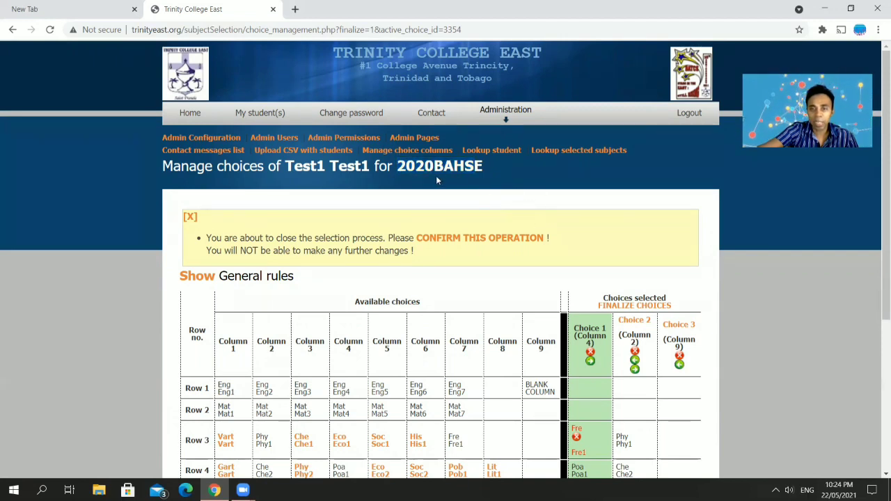
pyautogui.scroll(-2, 439, 167)
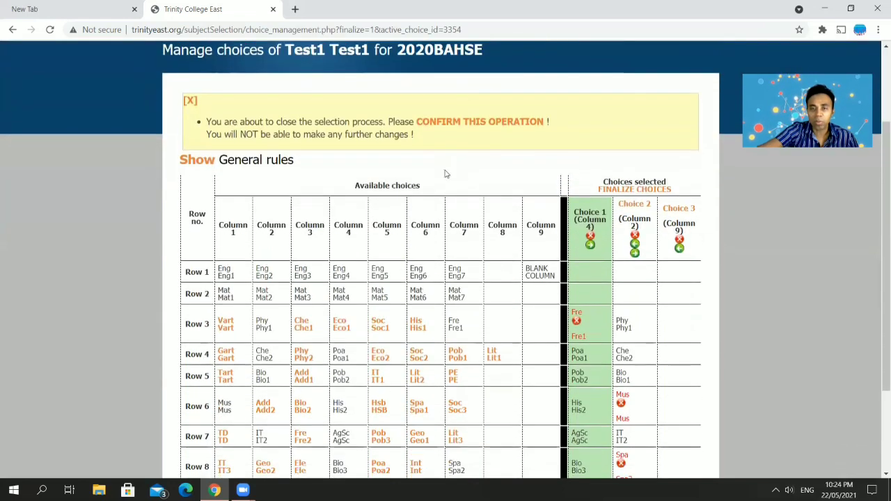
pyautogui.scroll(1, 549, 125)
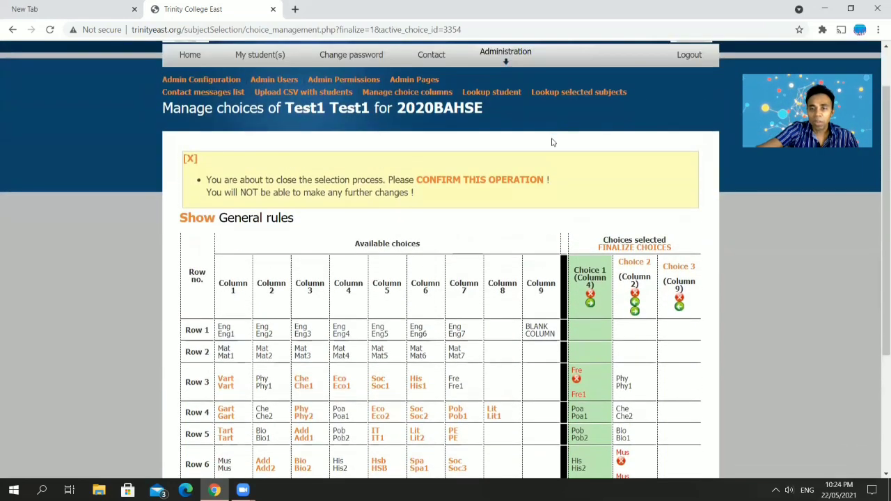
# Confirm closing Test1 Test1's selection process, then open the Print Choice Report
pyautogui.click(489, 181)
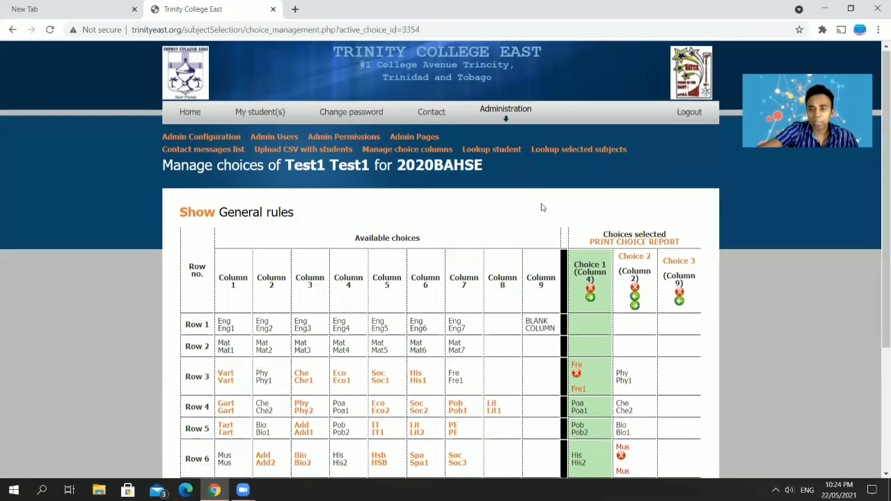
pyautogui.scroll(-2, 541, 205)
pyautogui.scroll(1, 536, 198)
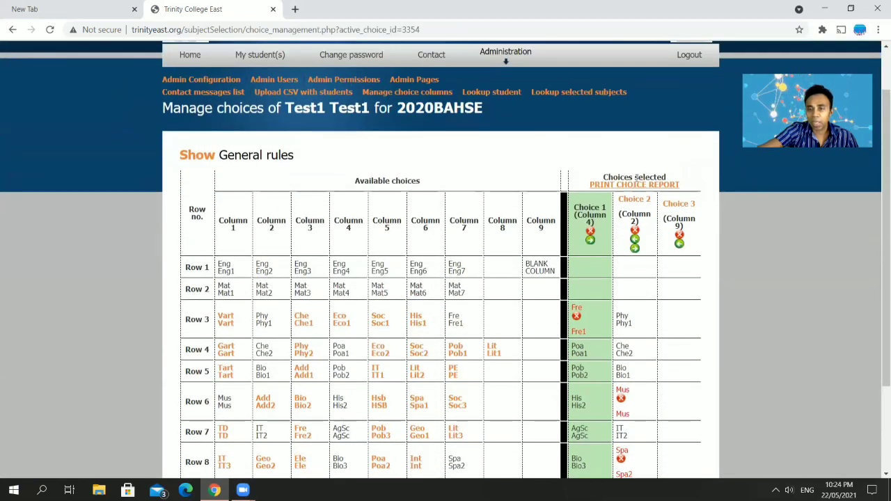
pyautogui.click(644, 185)
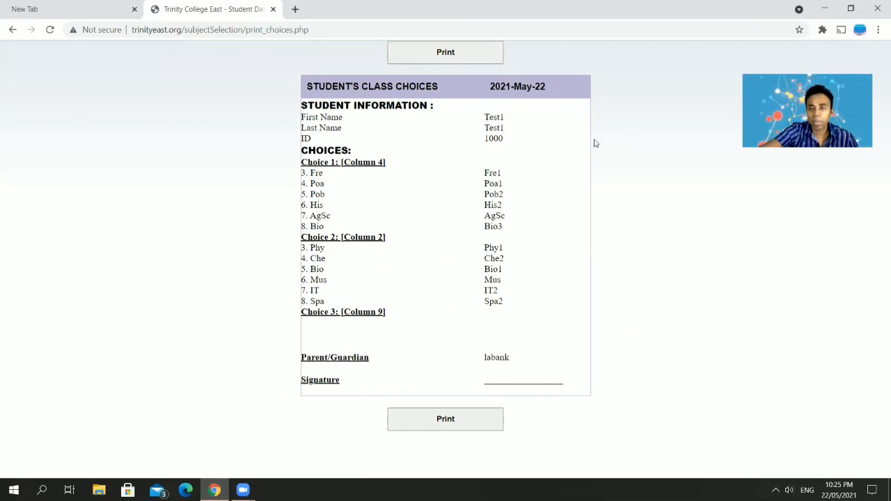
pyautogui.rightClick(568, 135)
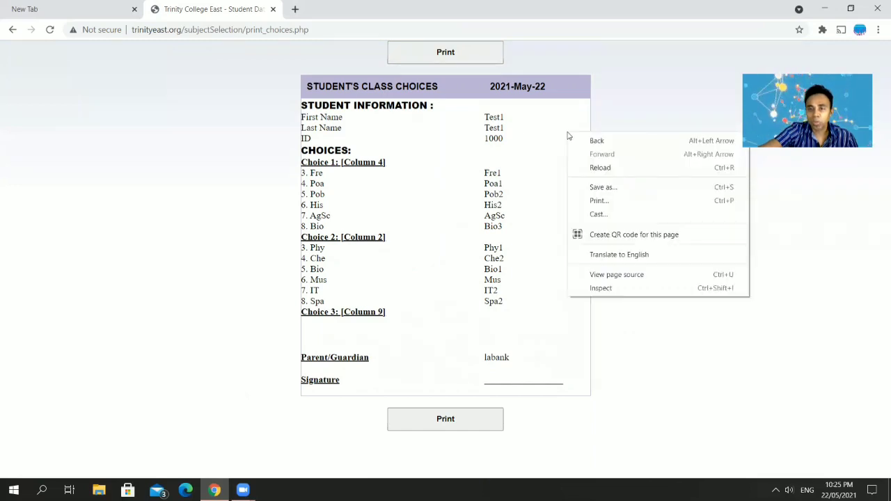
pyautogui.click(610, 187)
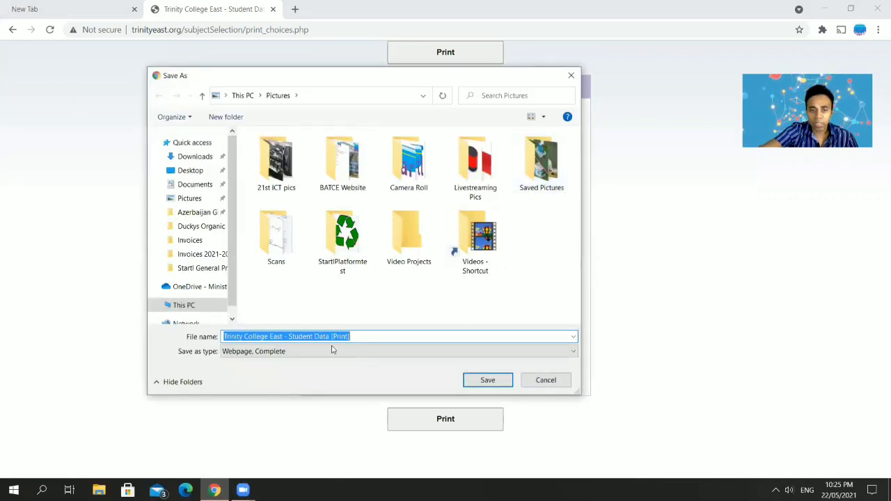
pyautogui.click(335, 352)
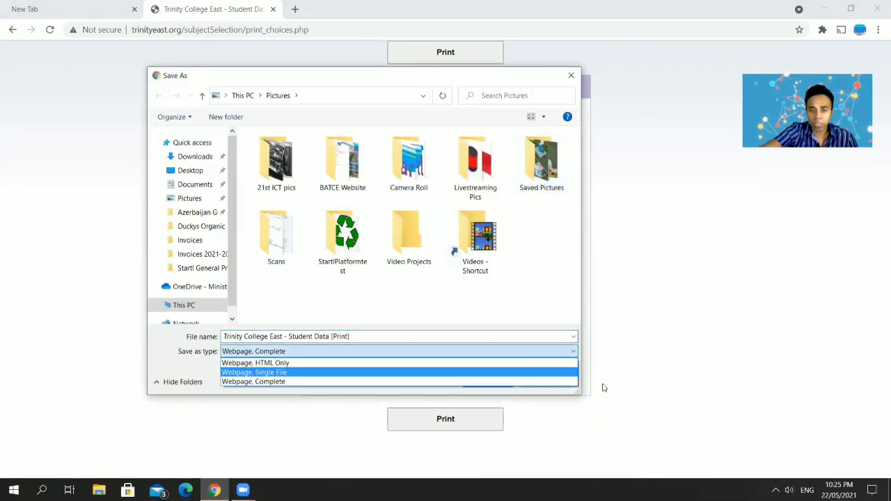
pyautogui.click(571, 80)
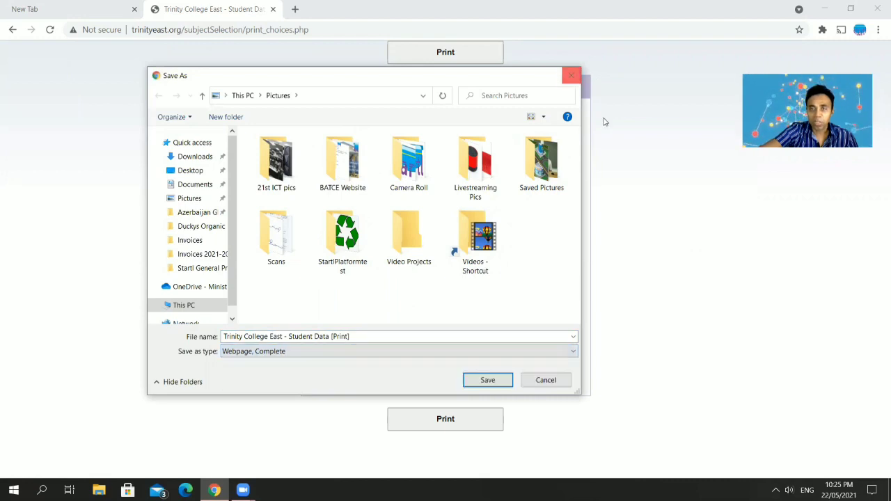
pyautogui.click(570, 78)
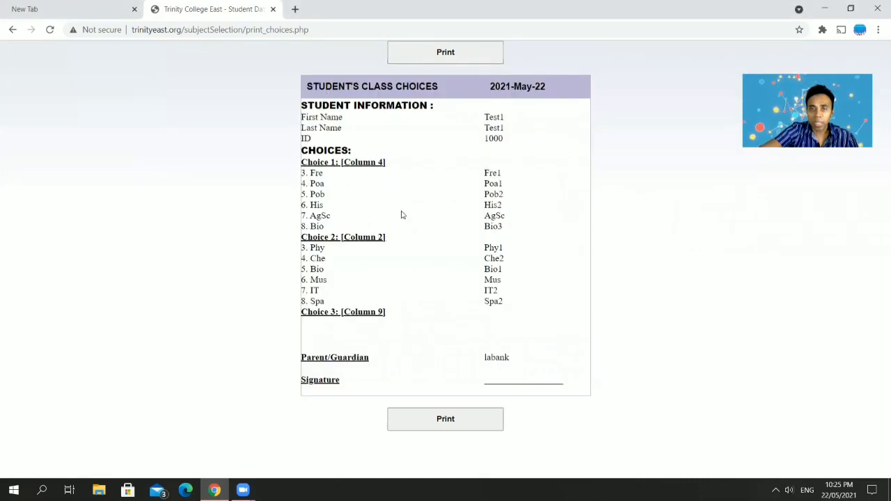
# Open the report's print preview with Save as PDF, browse to Desktop, then cancel the save
pyautogui.click(456, 54)
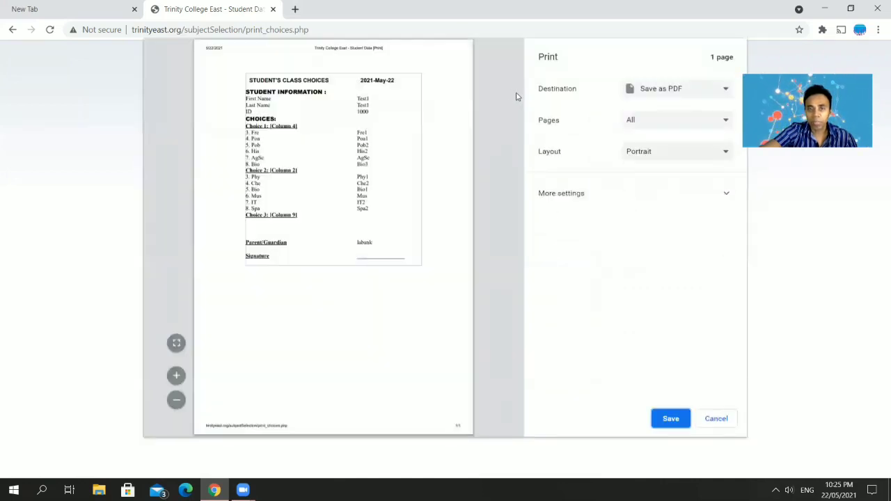
pyautogui.click(726, 91)
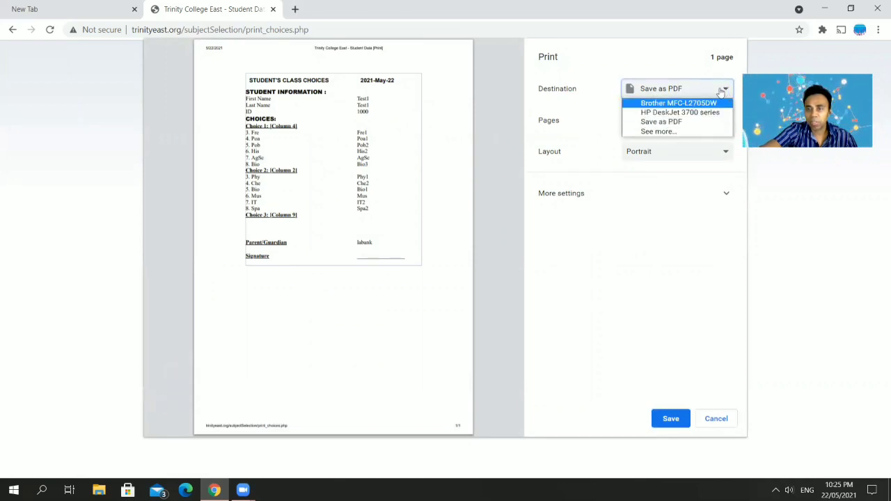
pyautogui.click(677, 123)
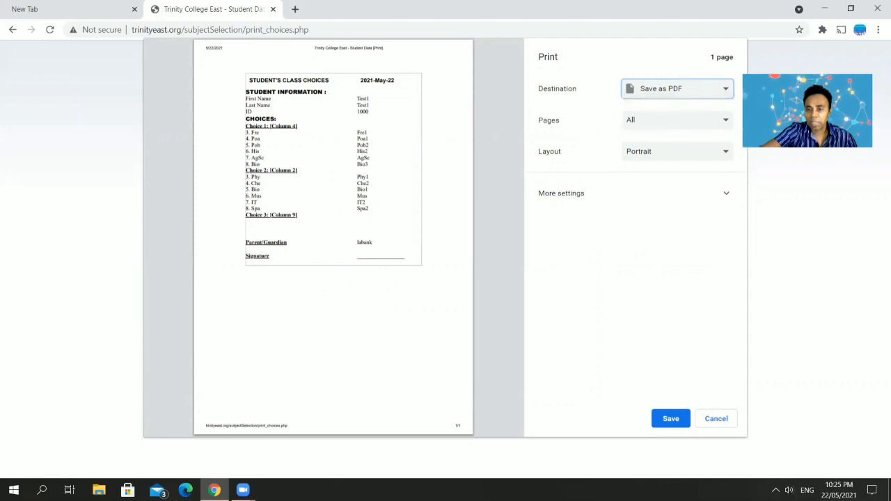
pyautogui.click(677, 418)
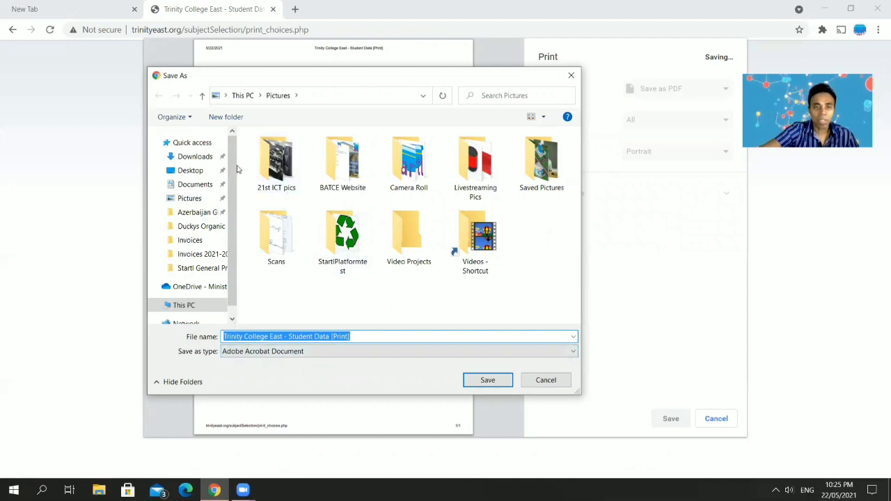
pyautogui.click(190, 172)
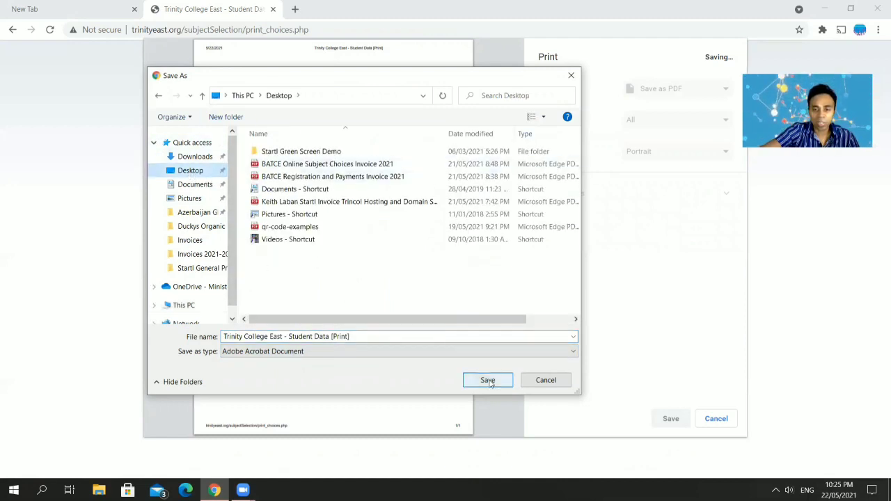
pyautogui.click(551, 383)
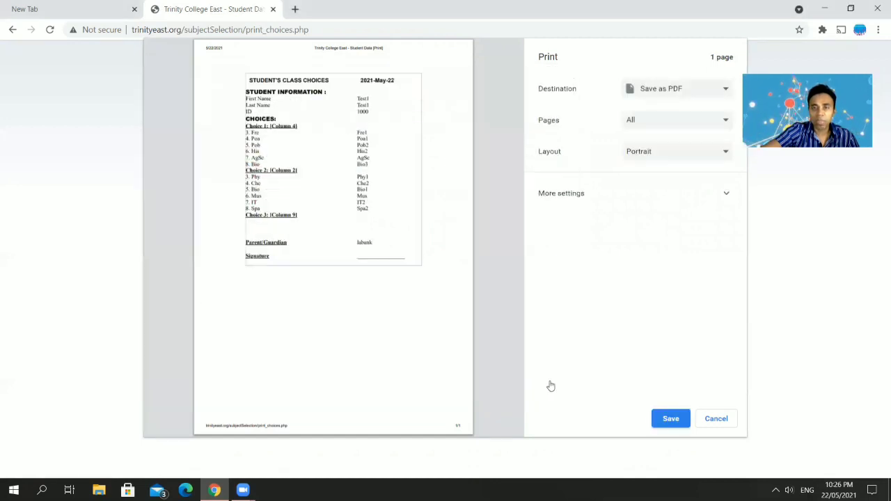
# Cancel the print preview, go back, and open Home to view the 192-student list
pyautogui.click(722, 422)
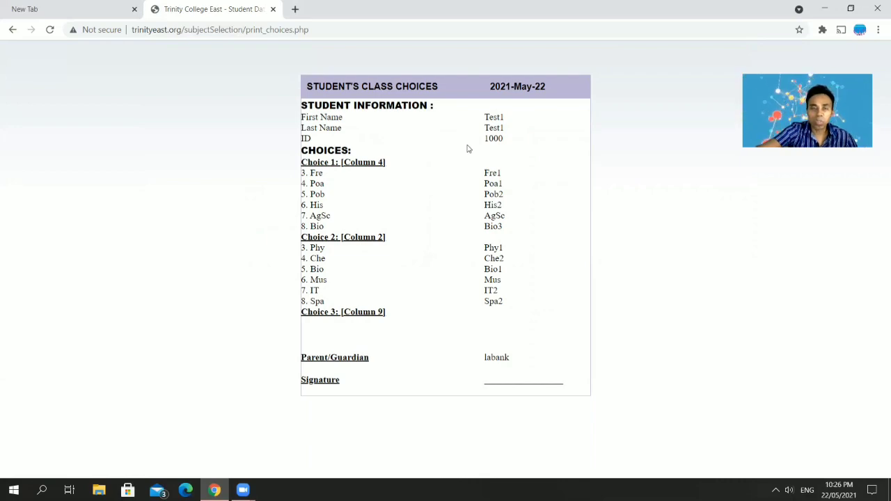
pyautogui.click(12, 30)
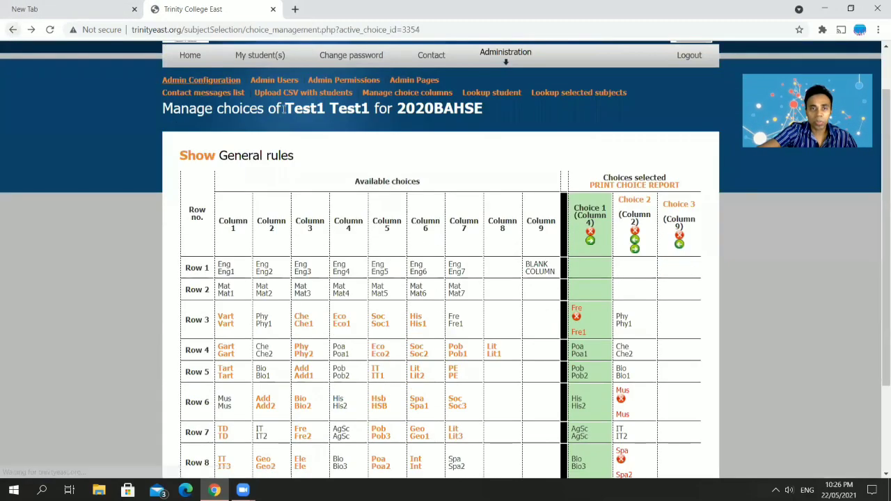
pyautogui.click(188, 55)
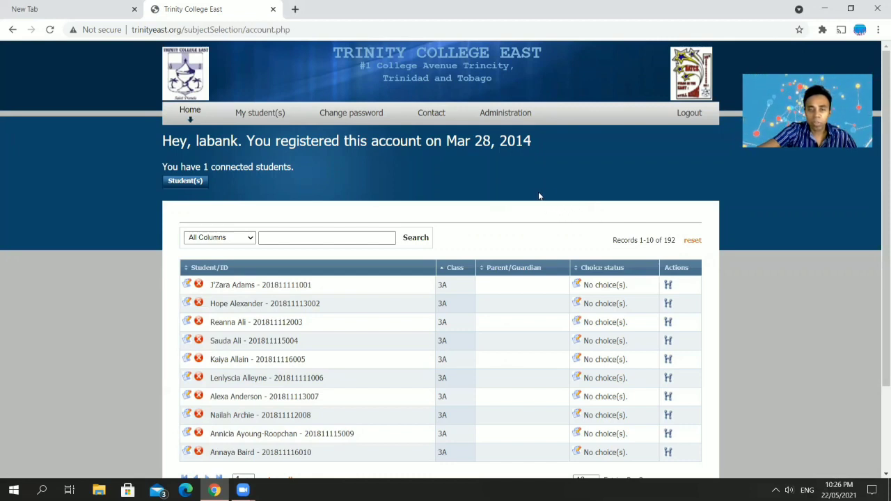
pyautogui.scroll(-2, 528, 187)
pyautogui.scroll(2, 527, 187)
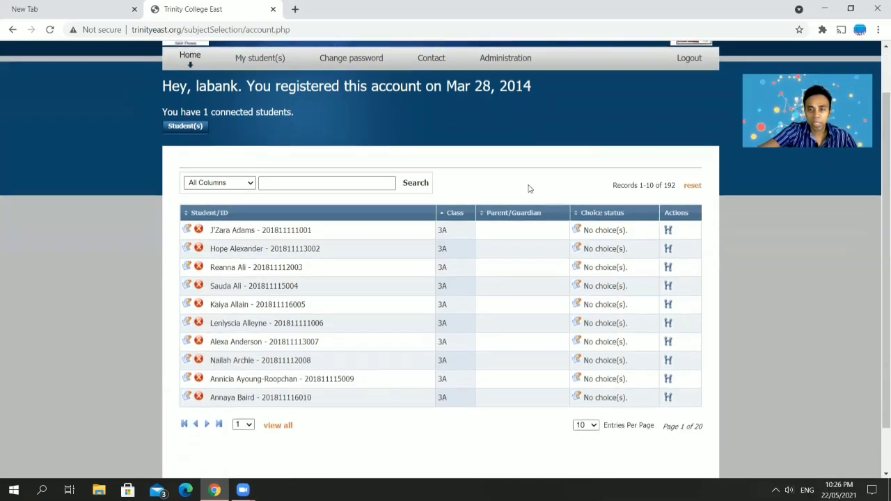